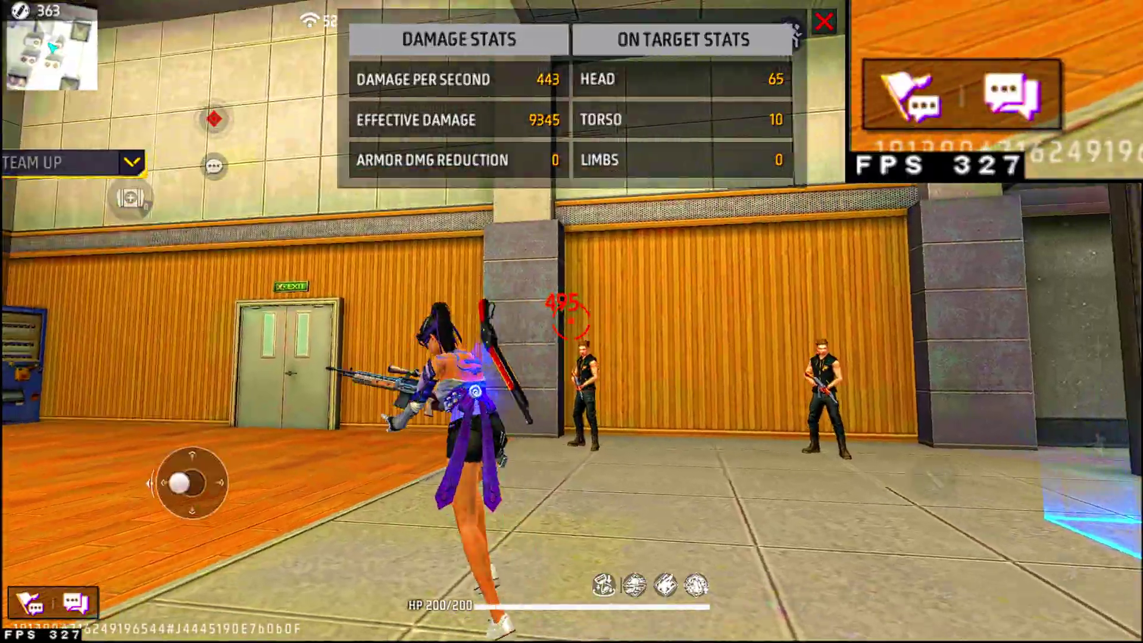
{"action": "key", "text": "w"}
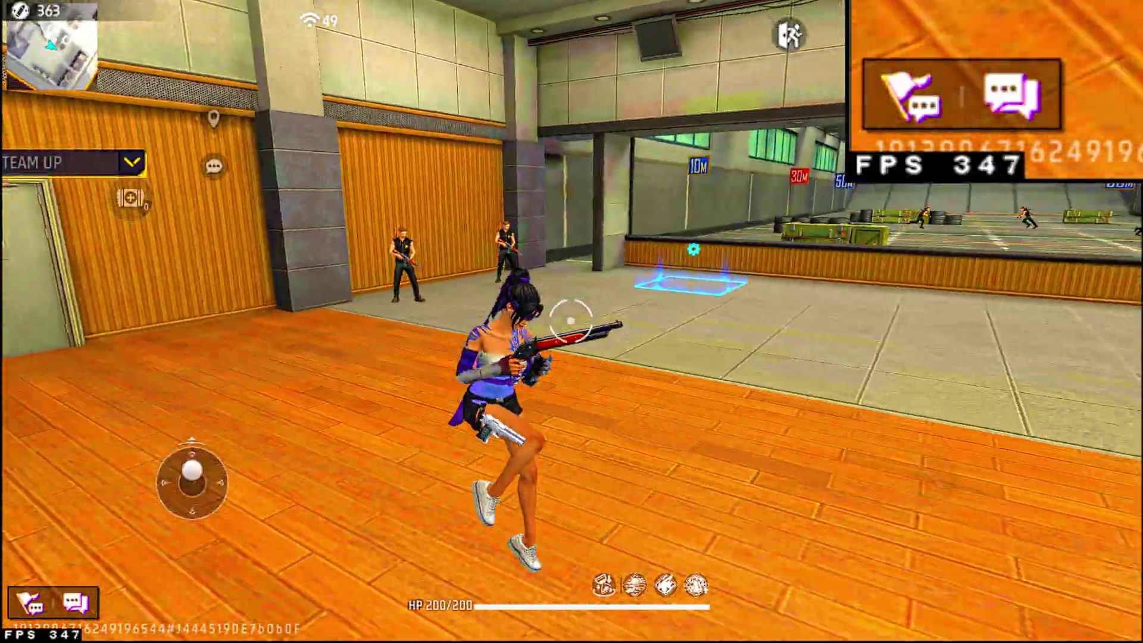
{"action": "left_click", "coordinate": [570, 322]}
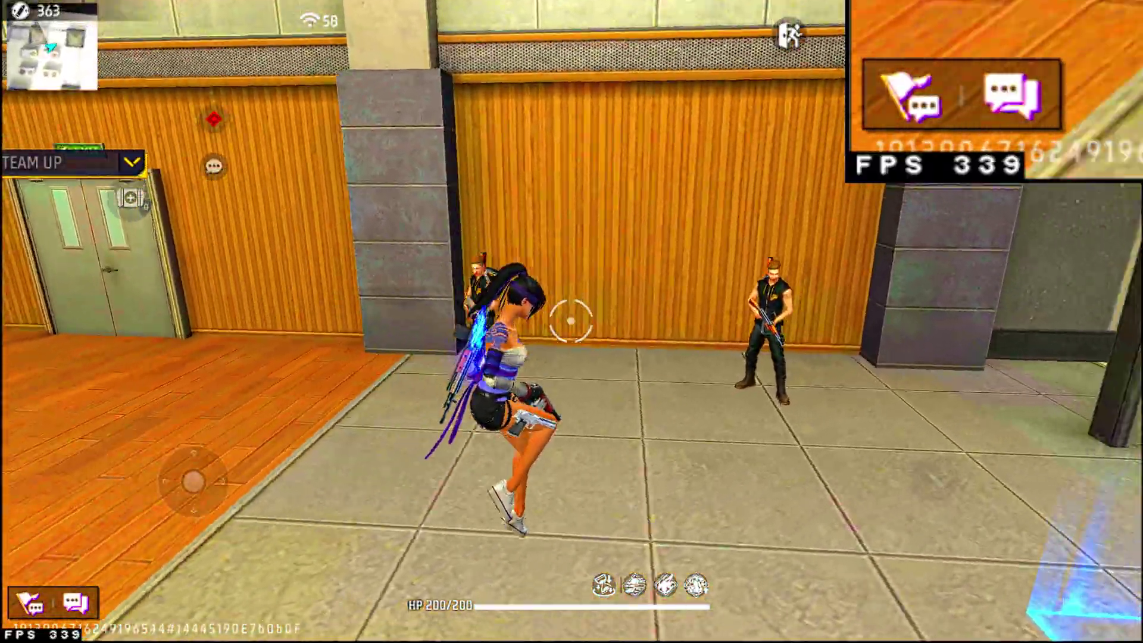
{"action": "left_click", "coordinate": [570, 321]}
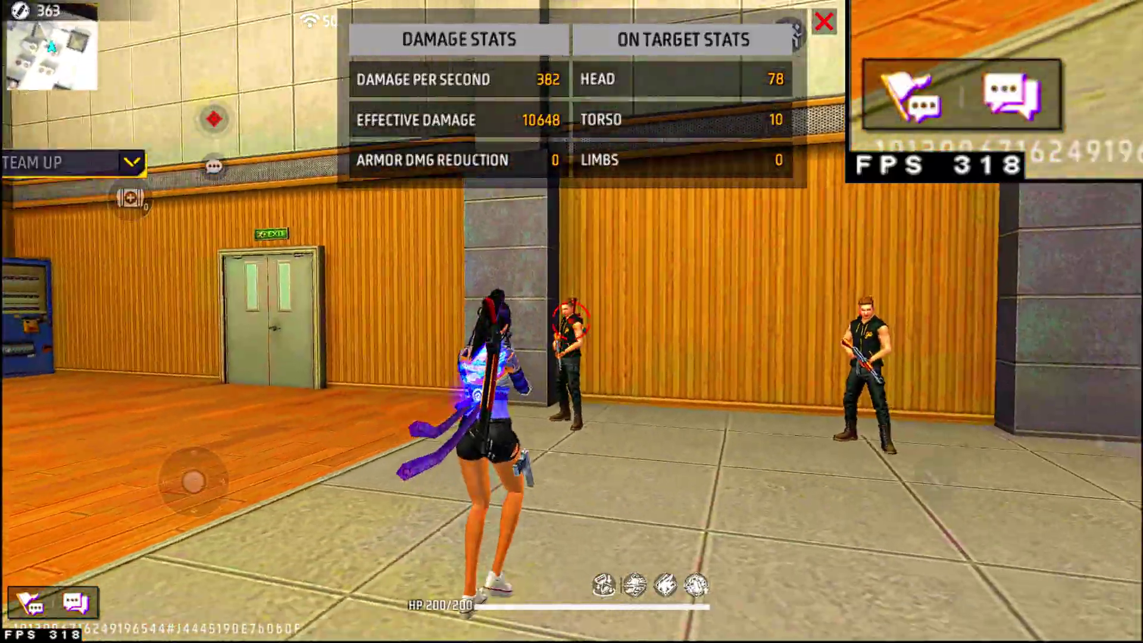
{"action": "left_click", "coordinate": [571, 321]}
{"action": "key", "text": "a"}
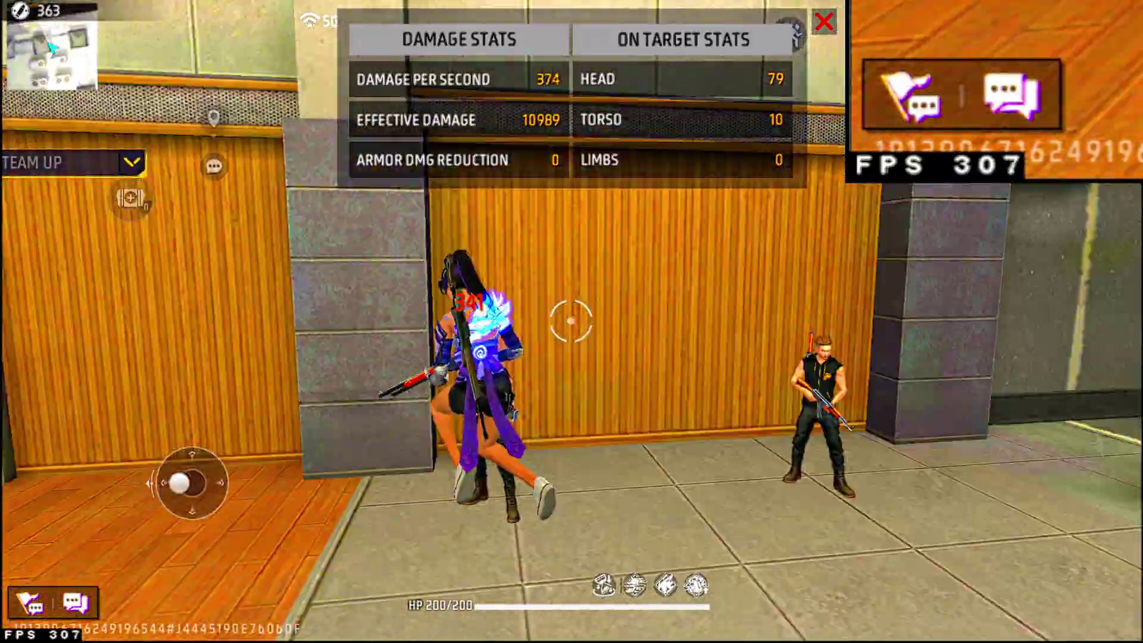
{"action": "key", "text": "w"}
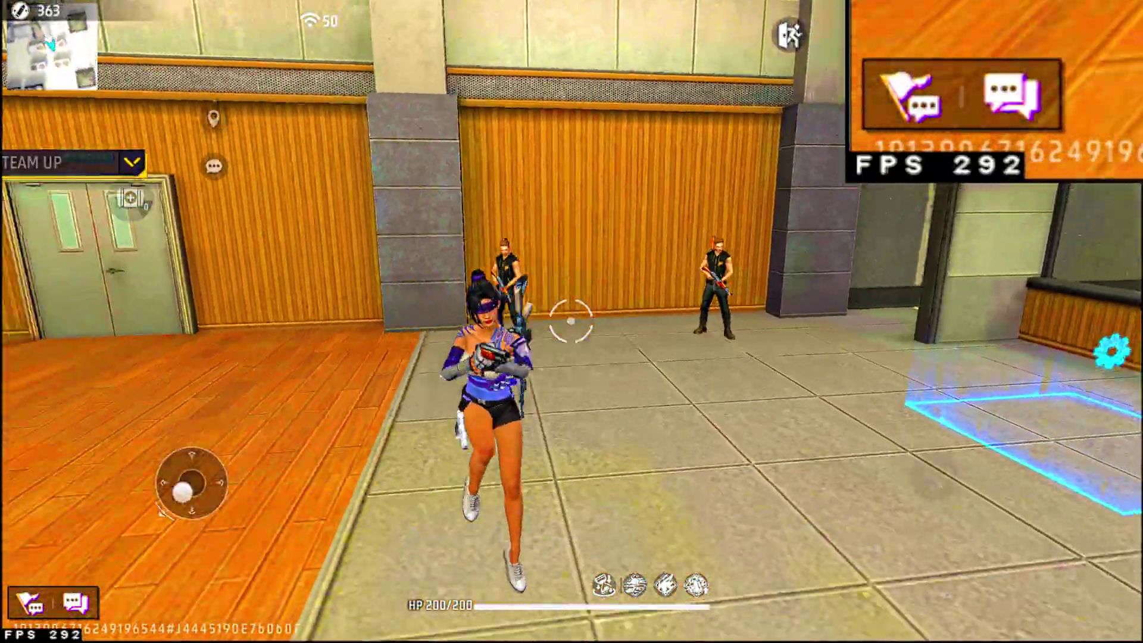
{"action": "left_click", "coordinate": [570, 322]}
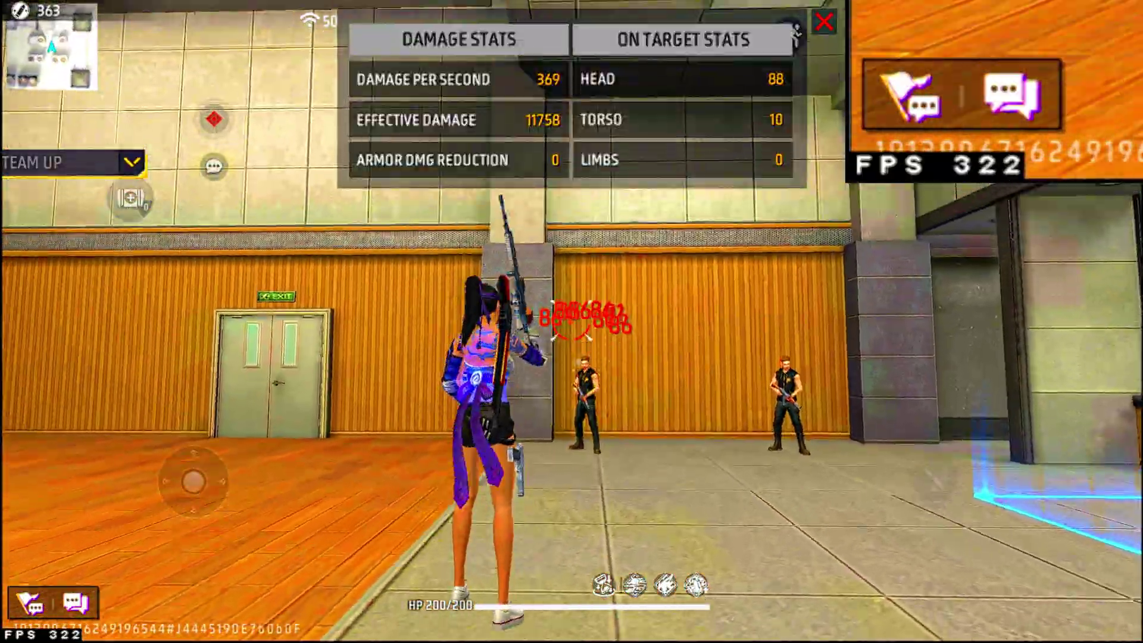
{"action": "left_click", "coordinate": [570, 321]}
{"action": "left_click", "coordinate": [571, 321]}
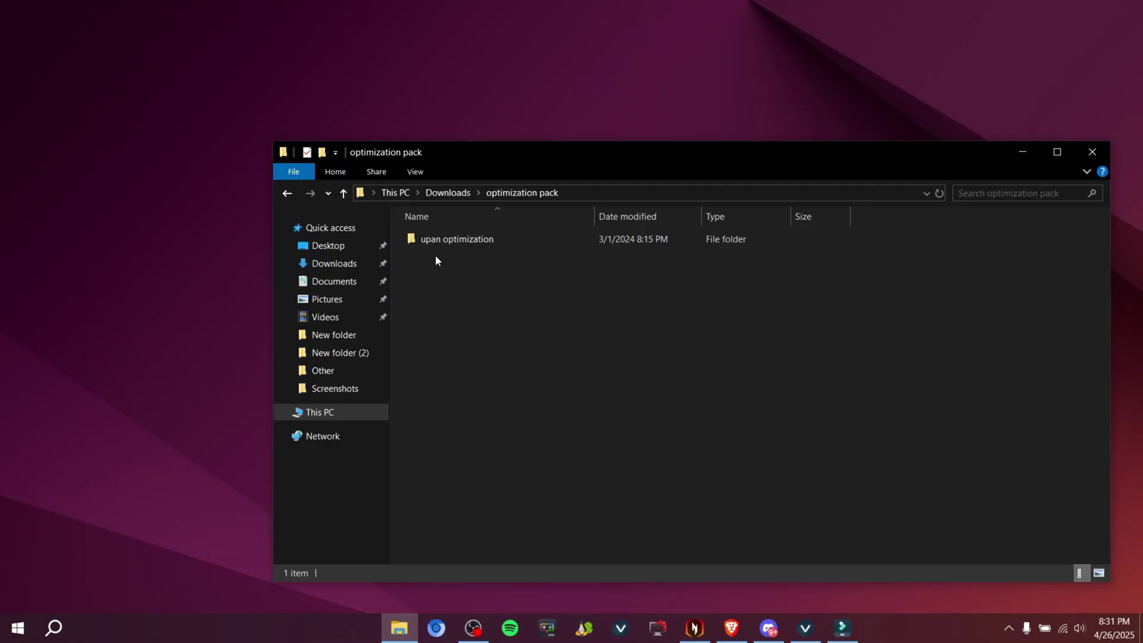
Step: Open the upan optimization folder and look through its 2 - Windows Performance Optimizations and Optional Windows Services Disable folders
{"action": "mouse_move", "coordinate": [470, 243]}
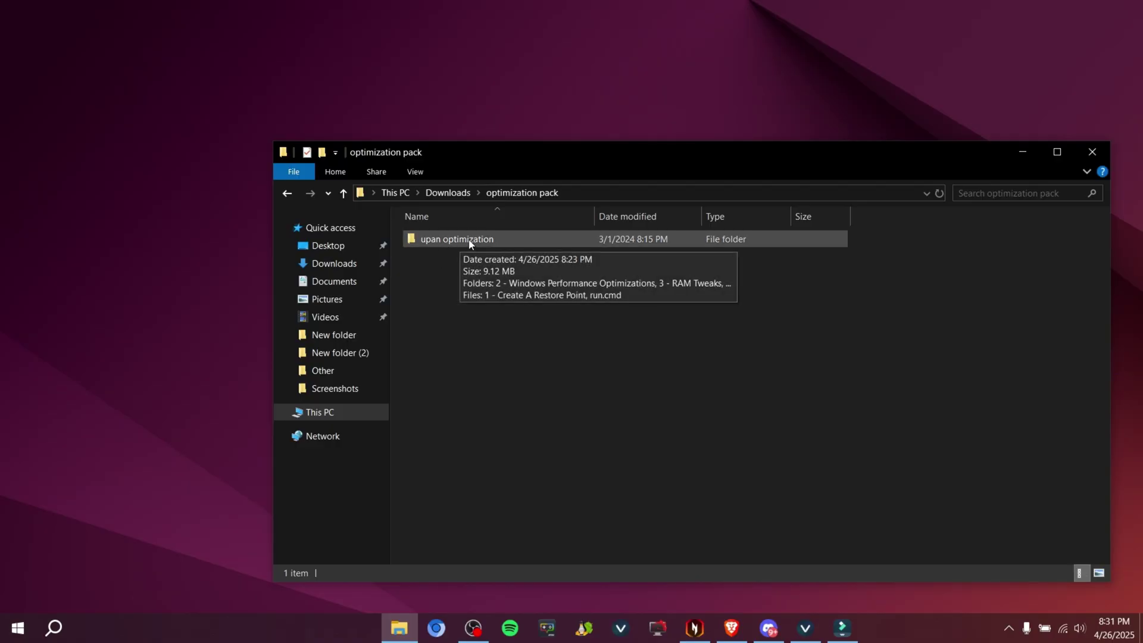
{"action": "double_click", "coordinate": [471, 239]}
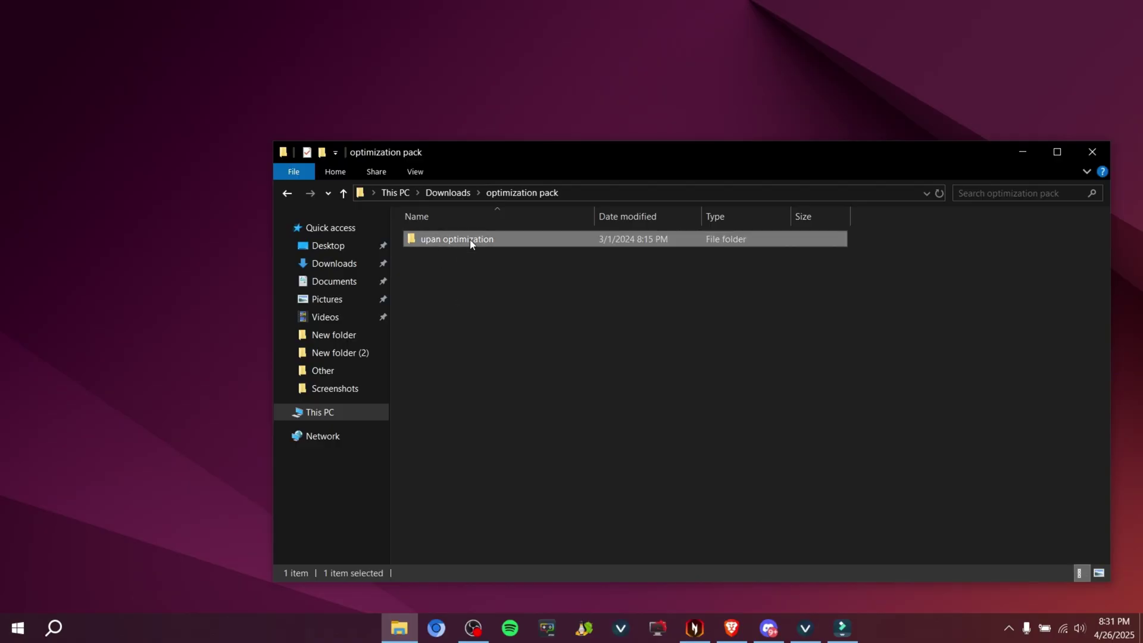
{"action": "left_click_drag", "start_coordinate": [523, 488], "coordinate": [593, 232]}
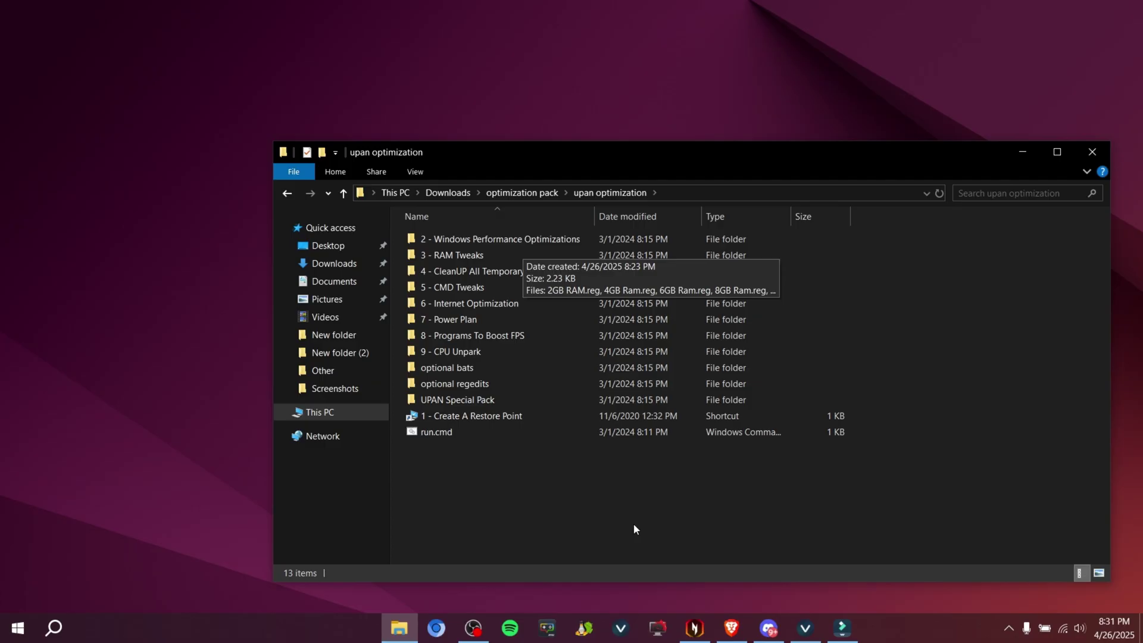
{"action": "double_click", "coordinate": [476, 241]}
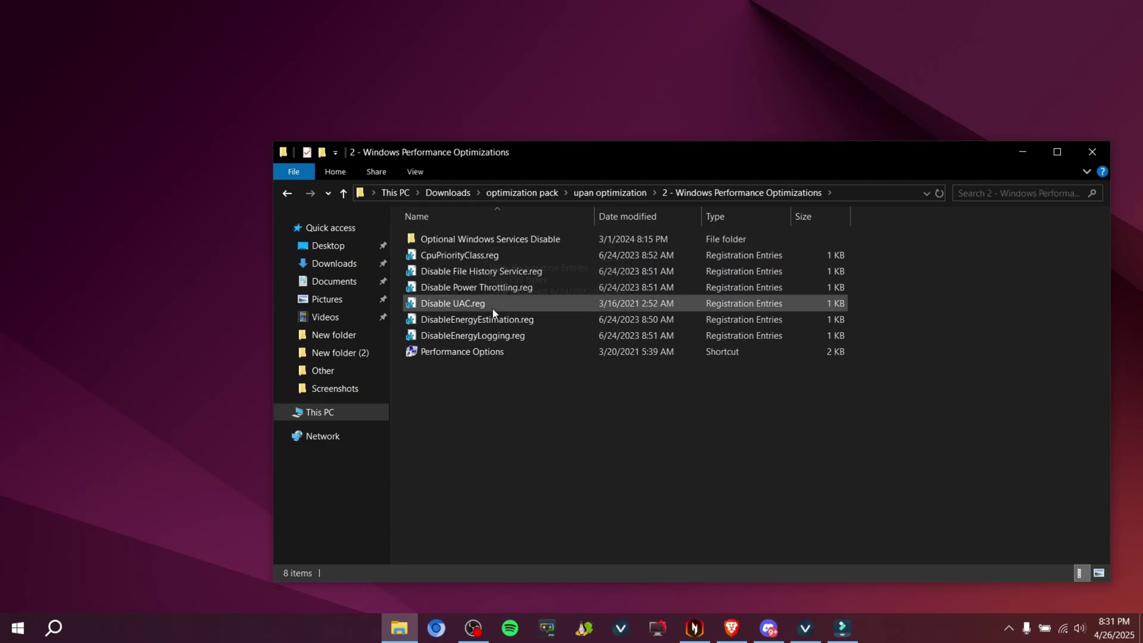
{"action": "double_click", "coordinate": [503, 235]}
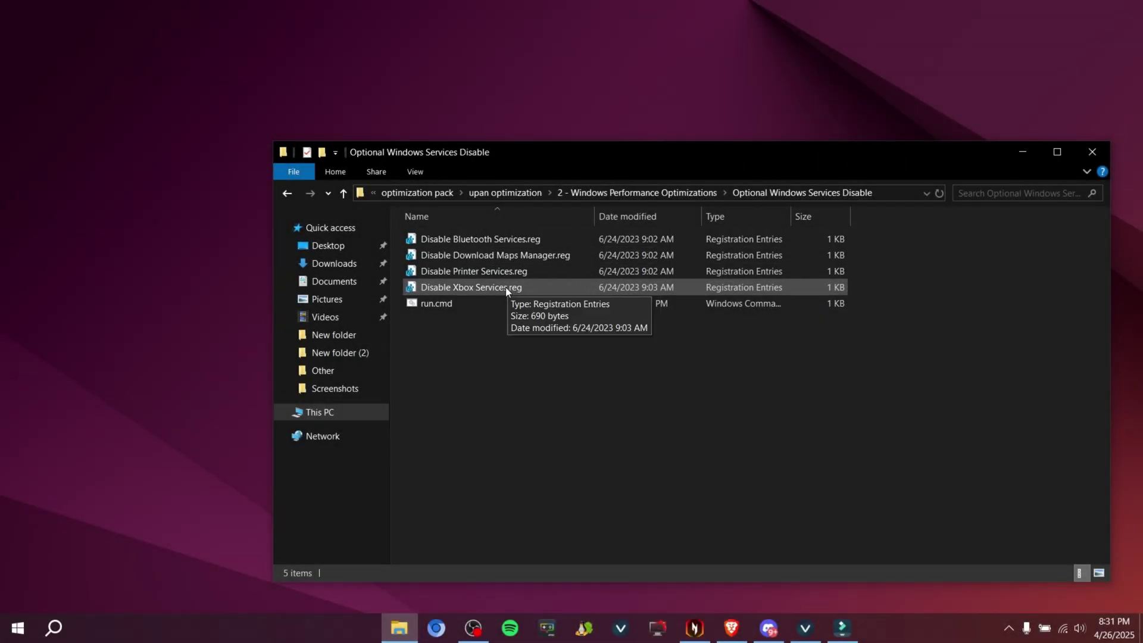
{"action": "left_click", "coordinate": [287, 194]}
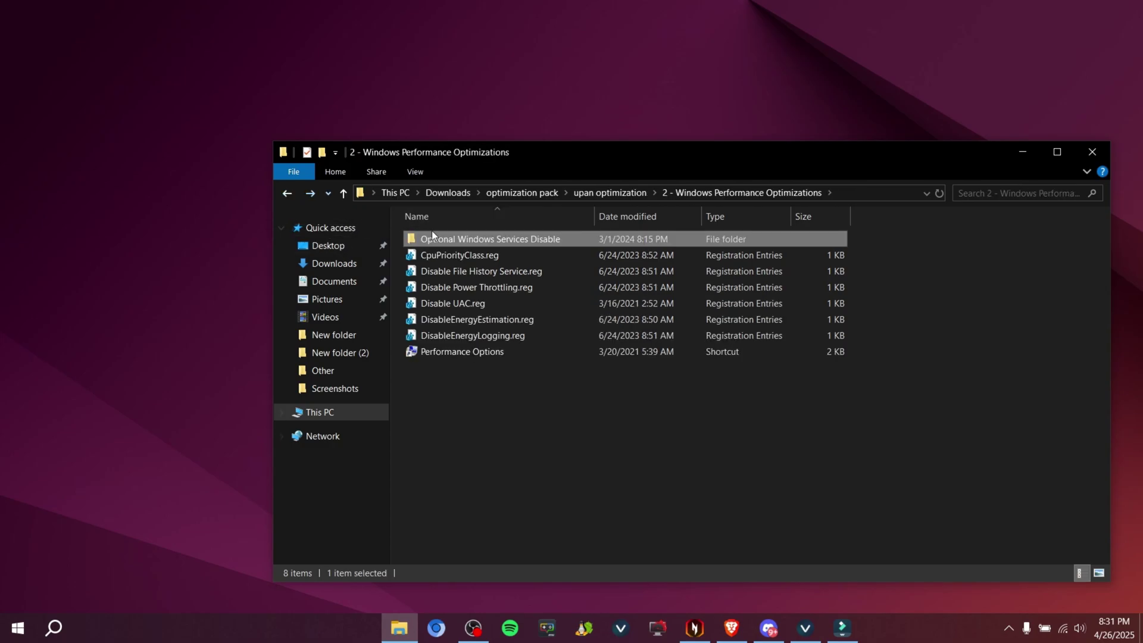
Step: Open CpuPriorityClass.reg for editing in Notepad, examine its registry entry, and close it without changes
{"action": "left_click_drag", "start_coordinate": [480, 438], "coordinate": [506, 259]}
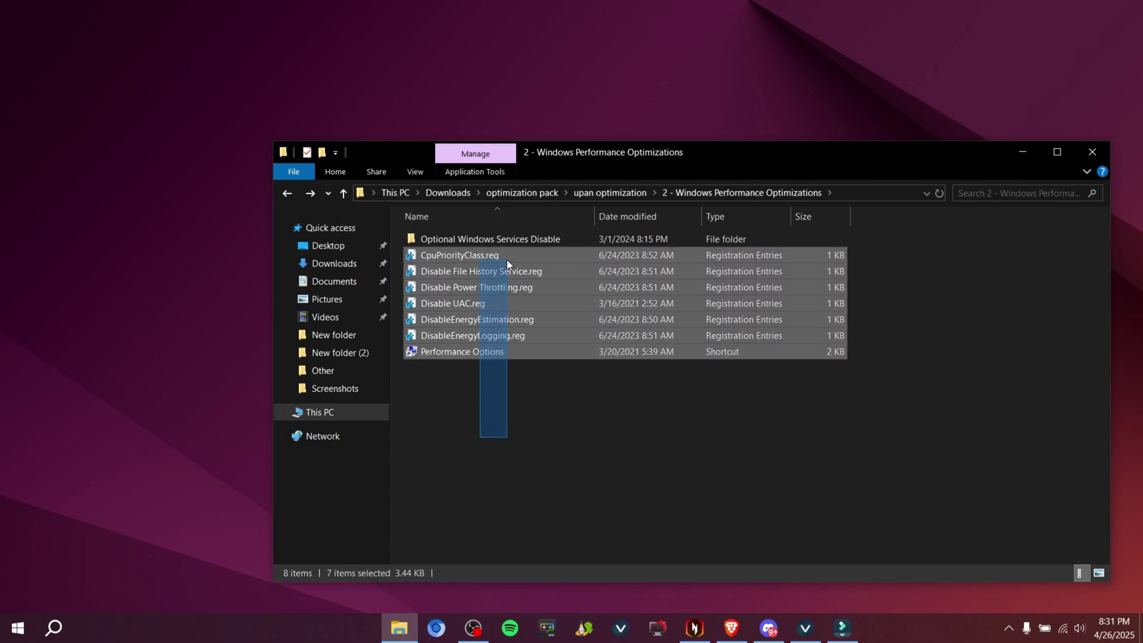
{"action": "double_click", "coordinate": [446, 256]}
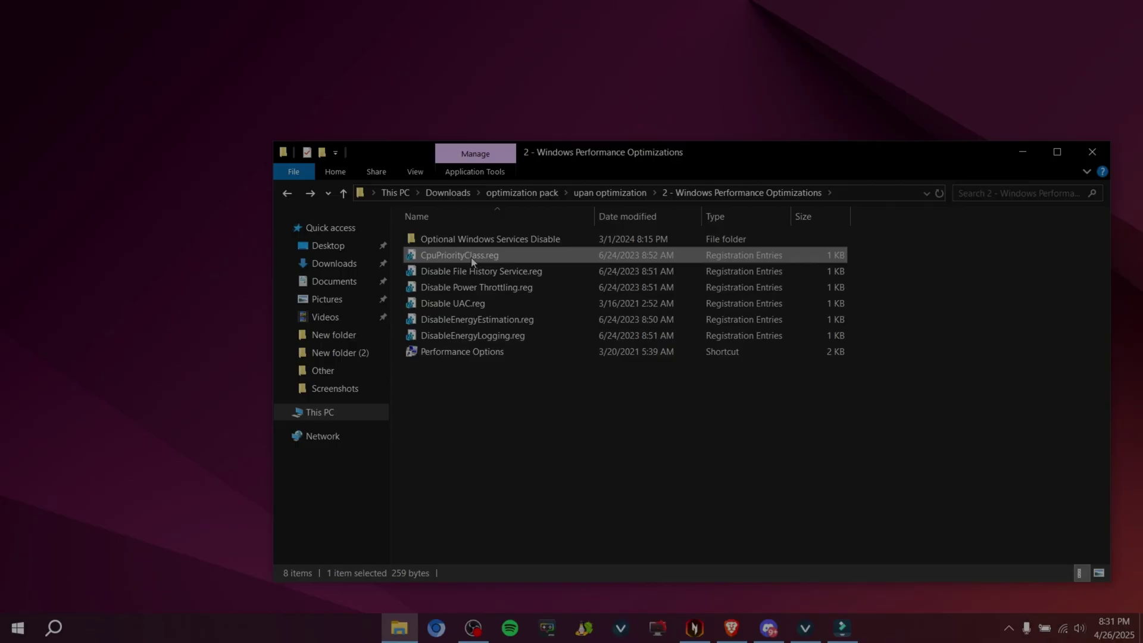
{"action": "right_click", "coordinate": [472, 261]}
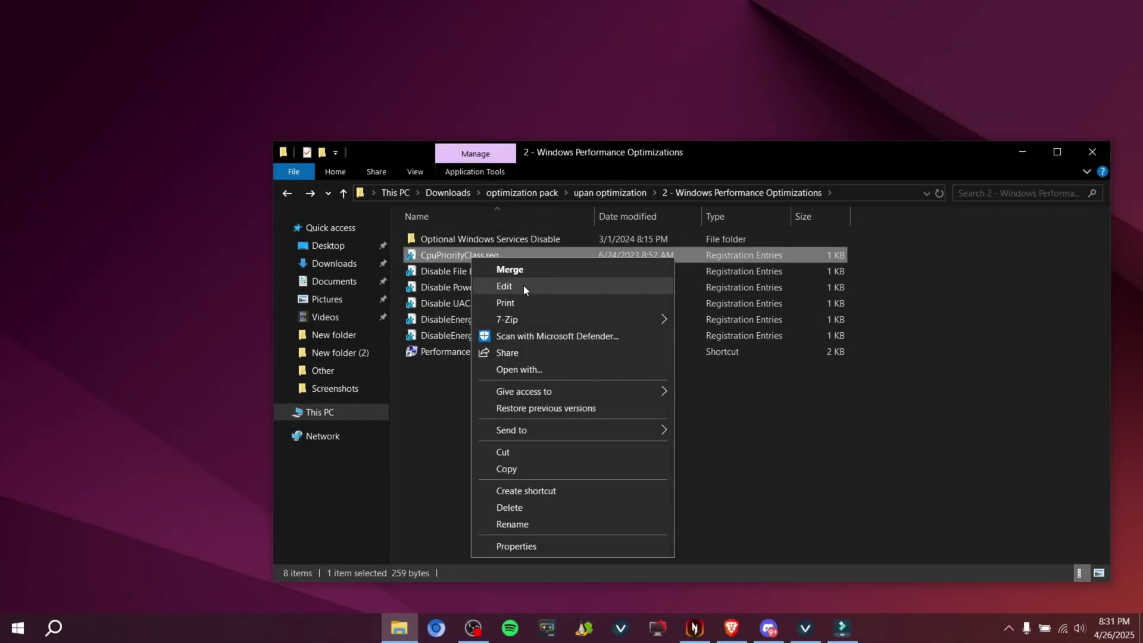
{"action": "left_click", "coordinate": [505, 286]}
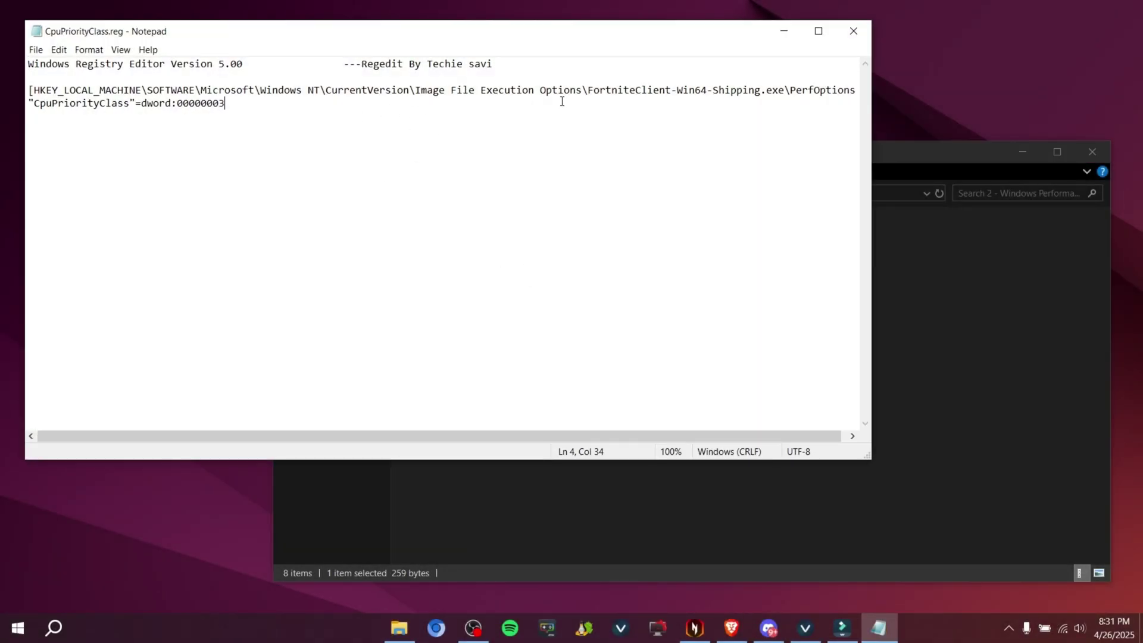
{"action": "left_click_drag", "start_coordinate": [562, 102], "coordinate": [660, 100]}
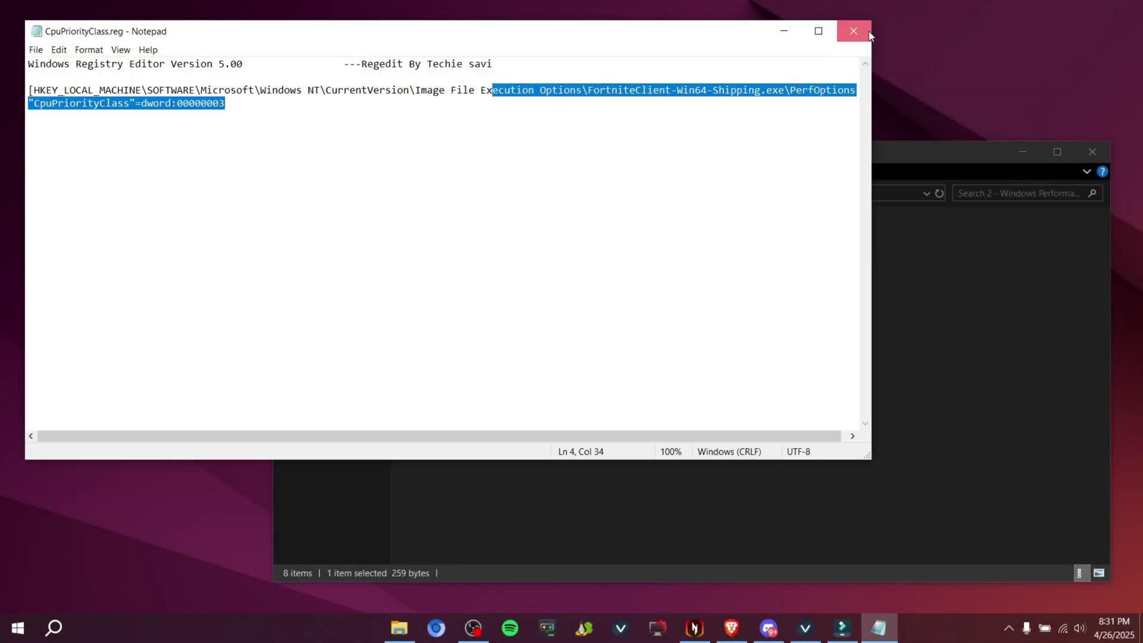
{"action": "left_click", "coordinate": [853, 30]}
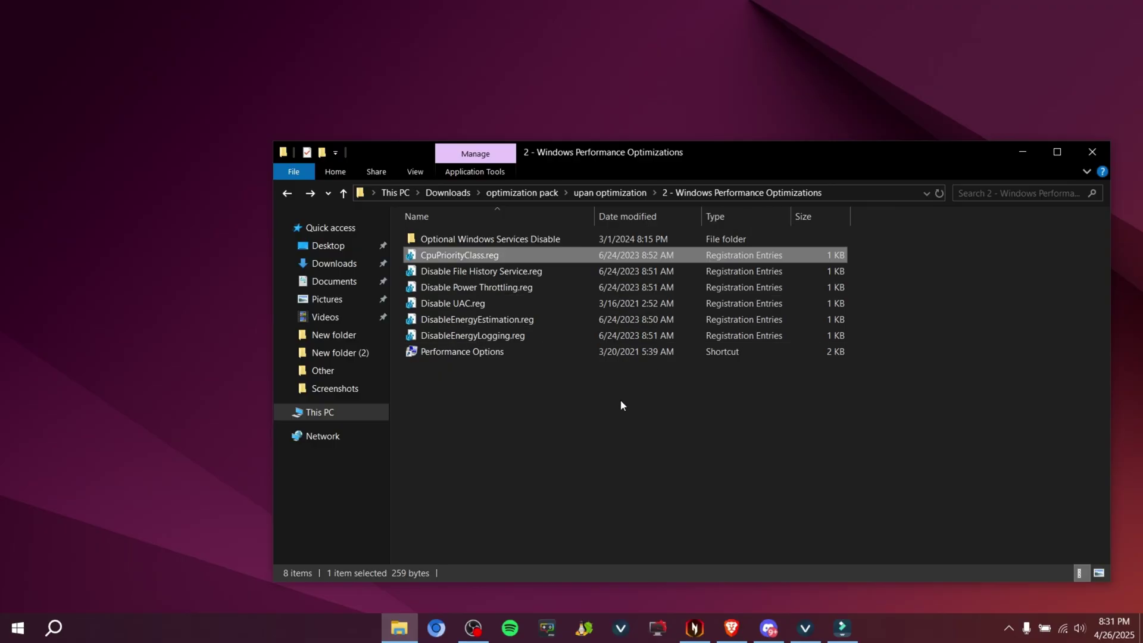
{"action": "left_click", "coordinate": [619, 403]}
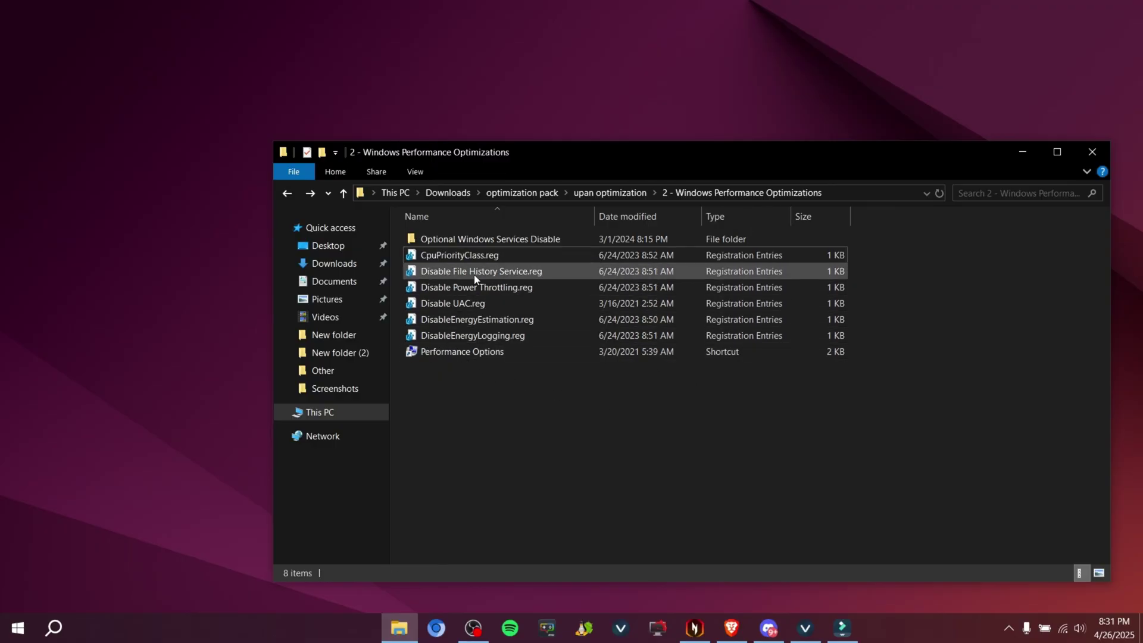
Step: Go back to the upan optimization folder and look through the registry files in 3 - RAM Tweaks
{"action": "left_click_drag", "start_coordinate": [437, 384], "coordinate": [551, 407]}
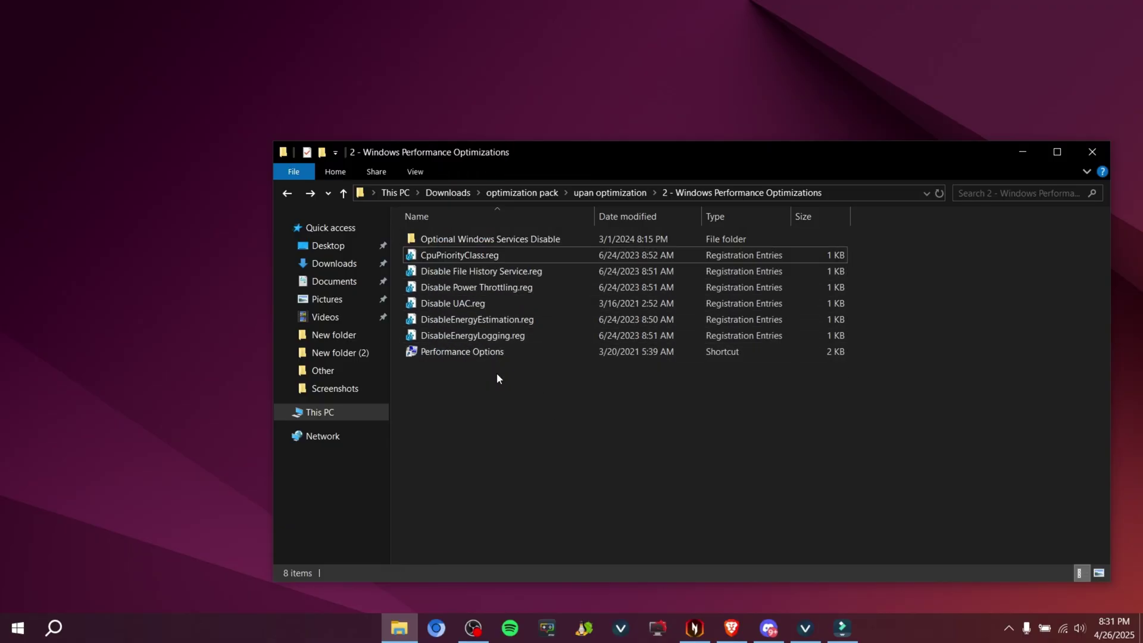
{"action": "left_click", "coordinate": [533, 238]}
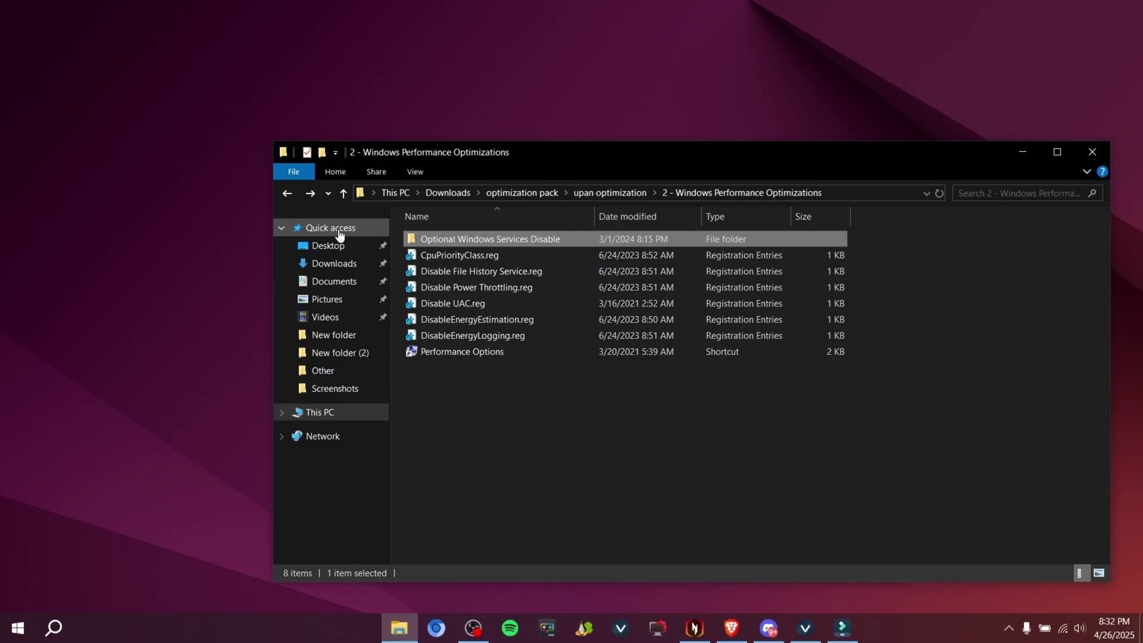
{"action": "left_click", "coordinate": [283, 192]}
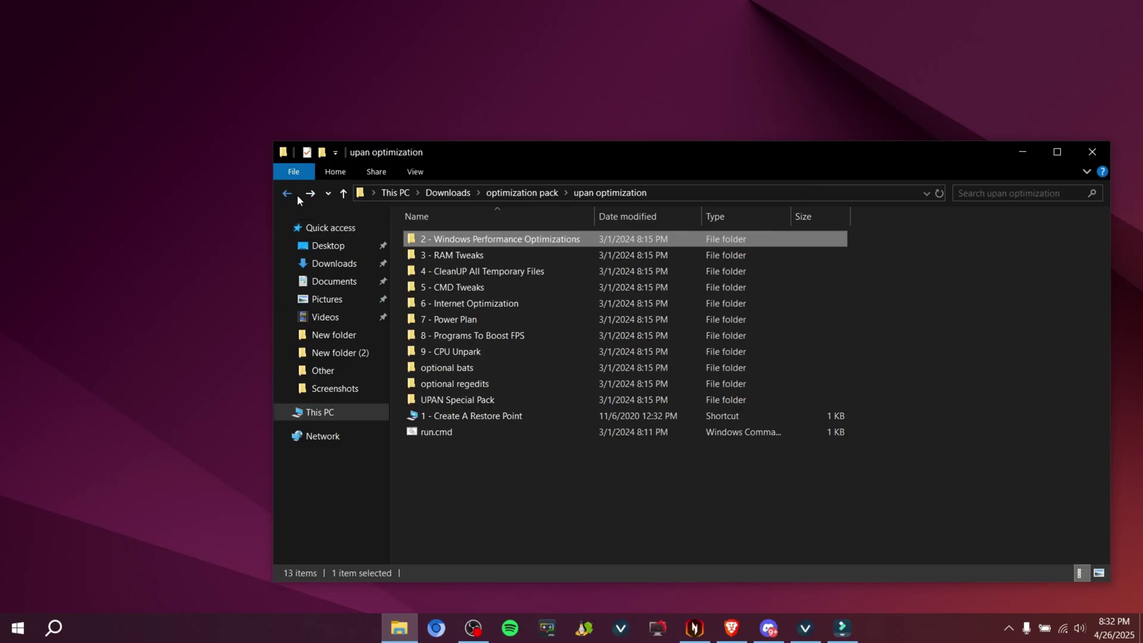
{"action": "double_click", "coordinate": [463, 256]}
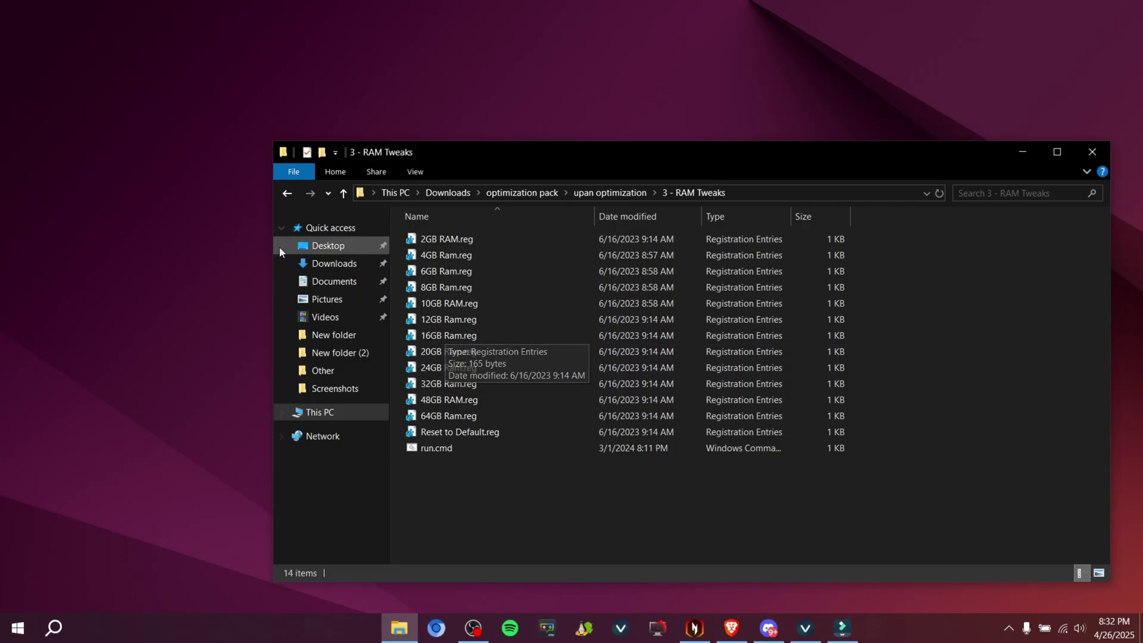
{"action": "left_click", "coordinate": [290, 193]}
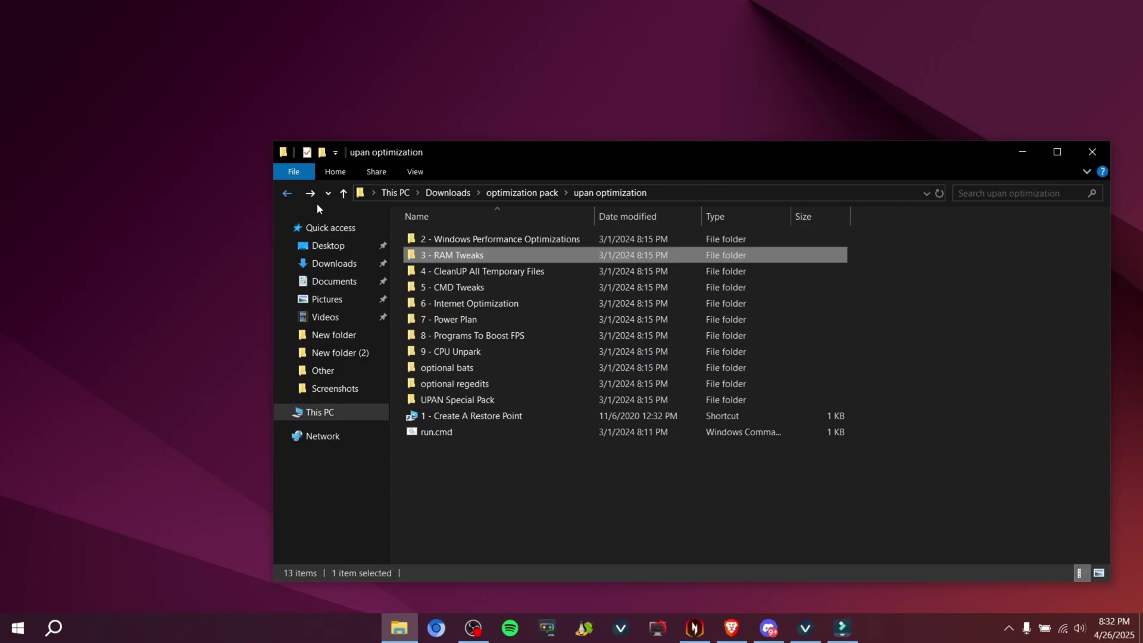
Step: Open the 4 - CleanUP All Temporary Files folder and check the run options for Delete Temporary Files.cmd and Delete Windows Update Cache.cmd
{"action": "double_click", "coordinate": [465, 273]}
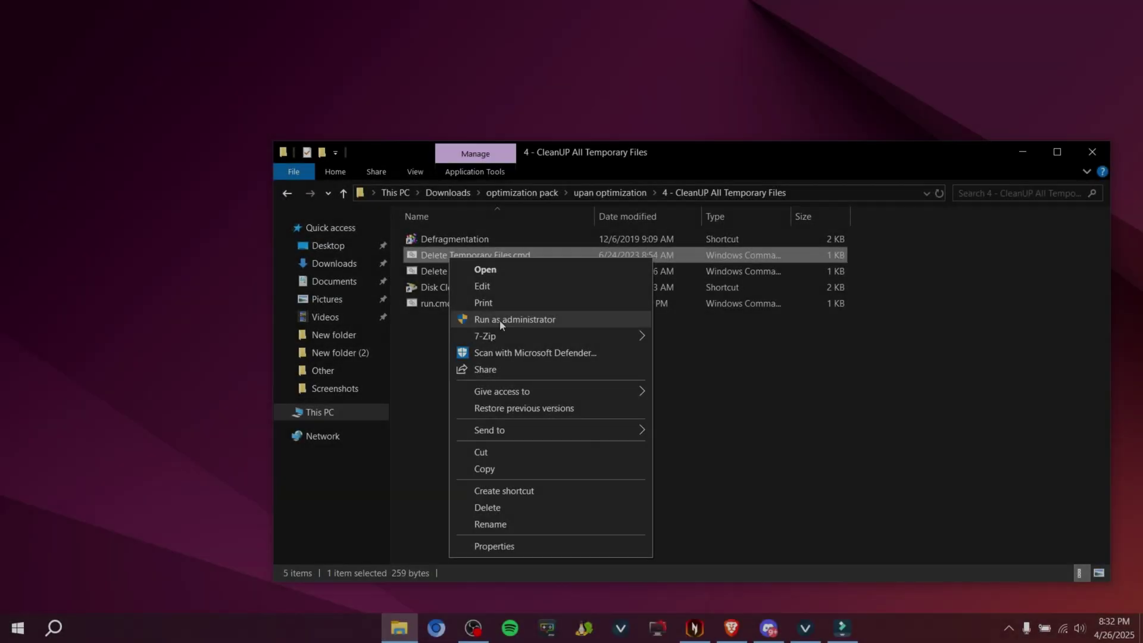
{"action": "left_click", "coordinate": [434, 356]}
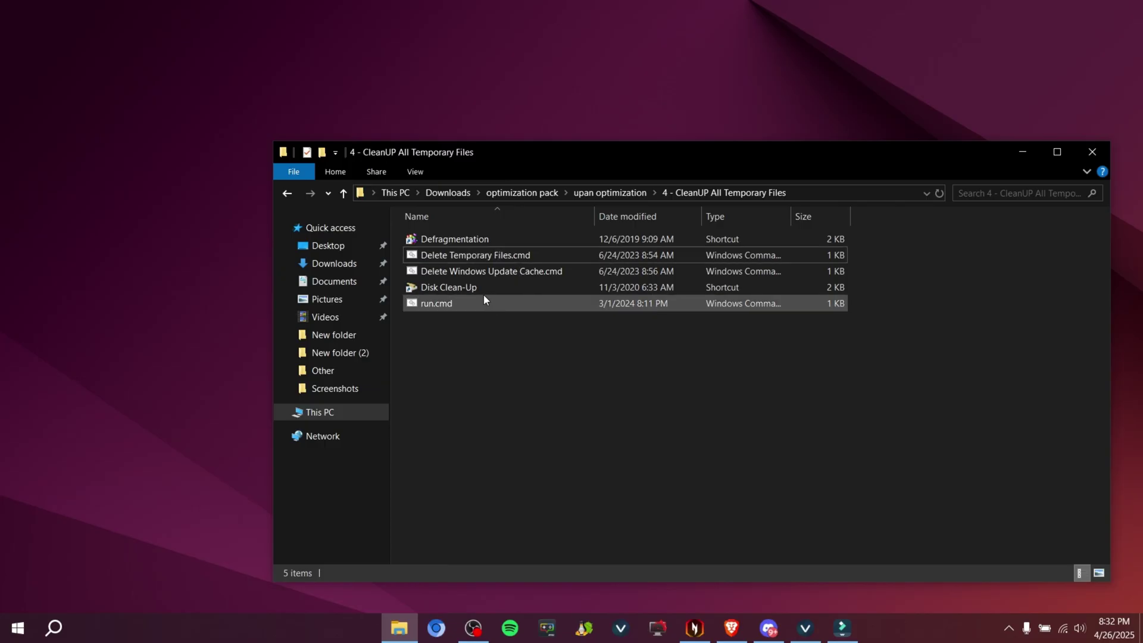
{"action": "right_click", "coordinate": [442, 272]}
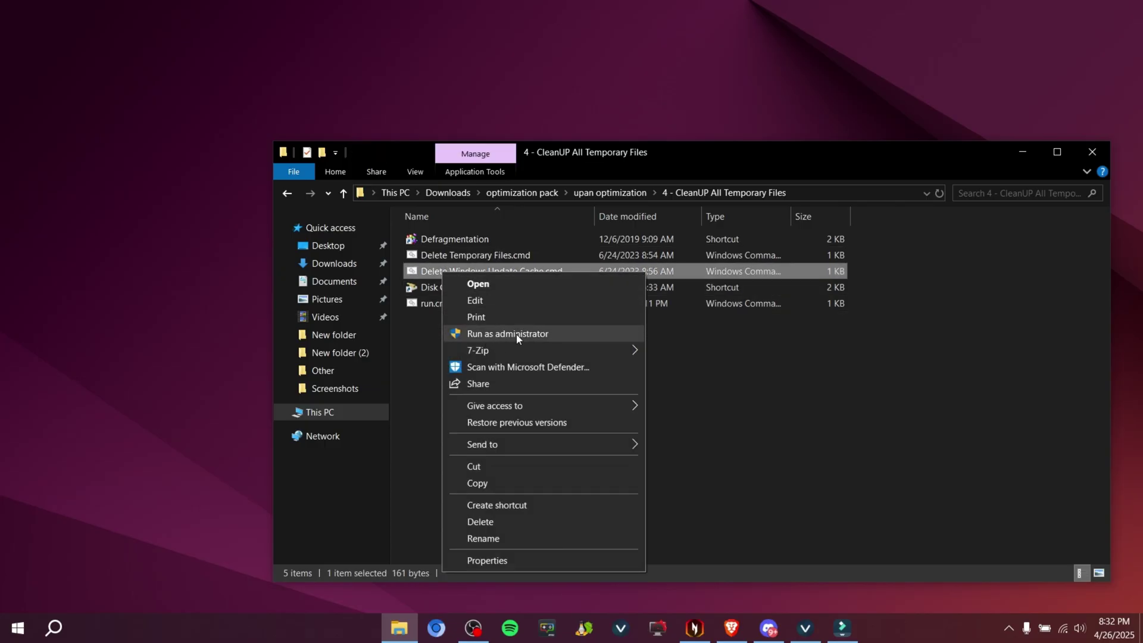
{"action": "left_click", "coordinate": [413, 338]}
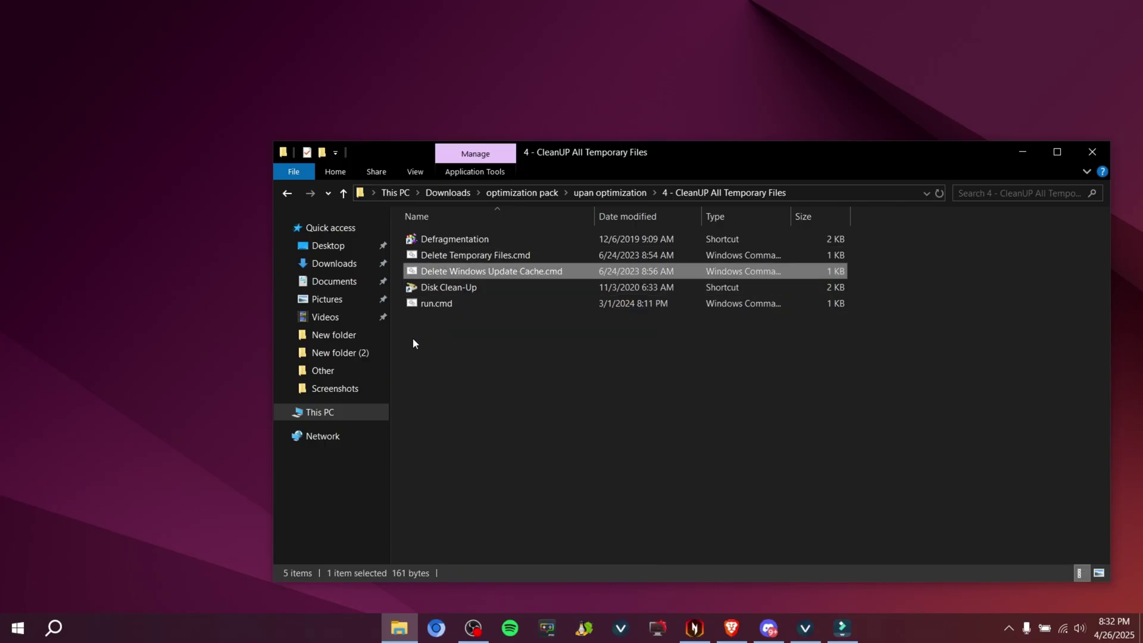
{"action": "left_click", "coordinate": [414, 336]}
Step: Use the Disk Clean-Up shortcut to permanently delete all listed file categories from New Volume (C:), including Microsoft Defender Antivirus and Recycle Bin
{"action": "double_click", "coordinate": [415, 287]}
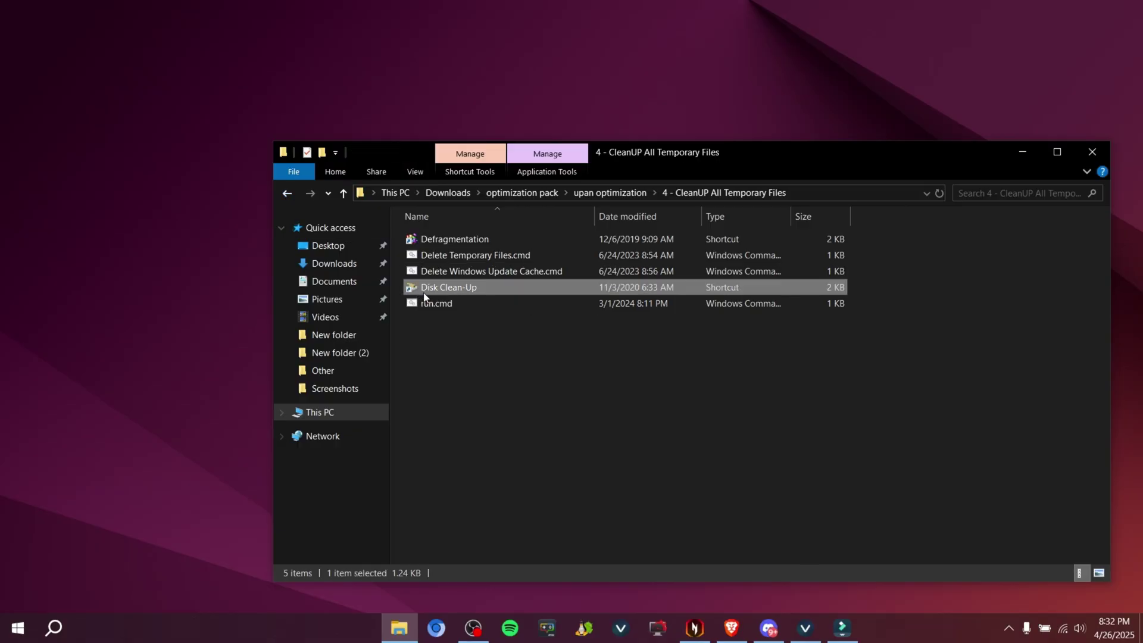
{"action": "left_click", "coordinate": [534, 347]}
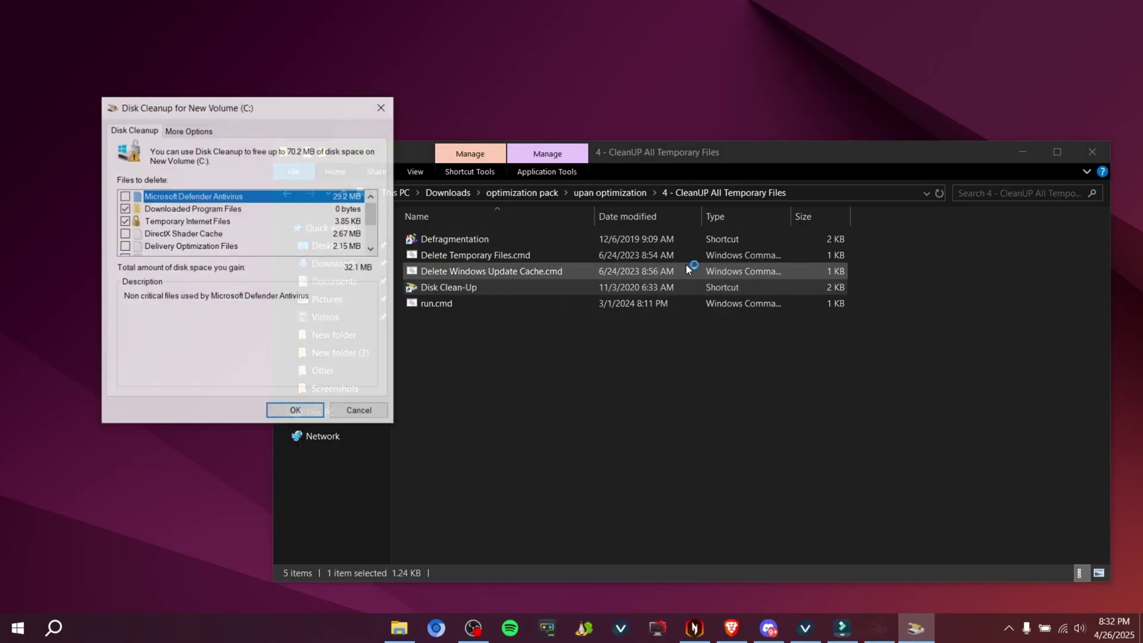
{"action": "left_click", "coordinate": [124, 196]}
{"action": "scroll", "coordinate": [175, 236], "scroll_direction": "down", "scroll_amount": 1}
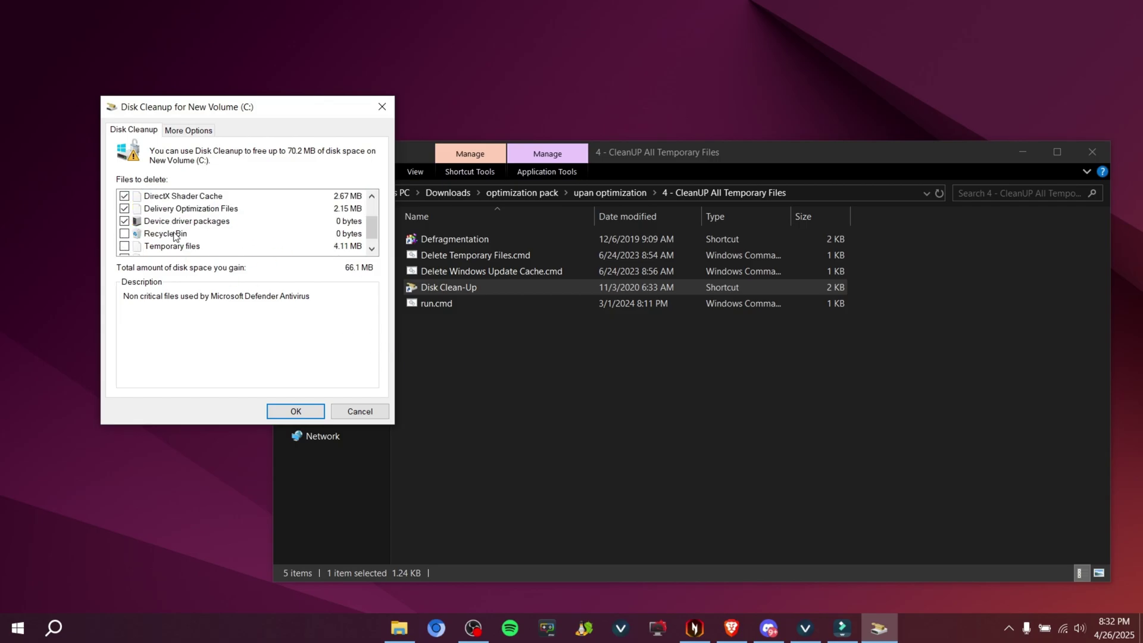
{"action": "scroll", "coordinate": [176, 236], "scroll_direction": "up", "scroll_amount": 1}
{"action": "scroll", "coordinate": [157, 239], "scroll_direction": "down", "scroll_amount": 1}
{"action": "left_click", "coordinate": [132, 237]}
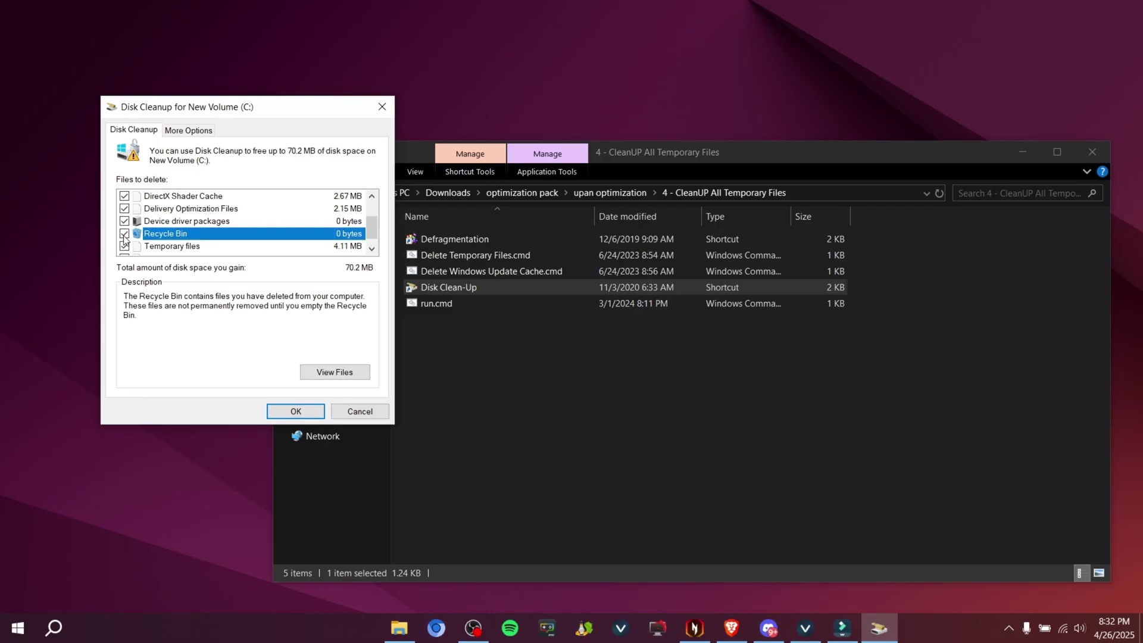
{"action": "scroll", "coordinate": [169, 240], "scroll_direction": "down", "scroll_amount": 1}
{"action": "left_click", "coordinate": [309, 412]}
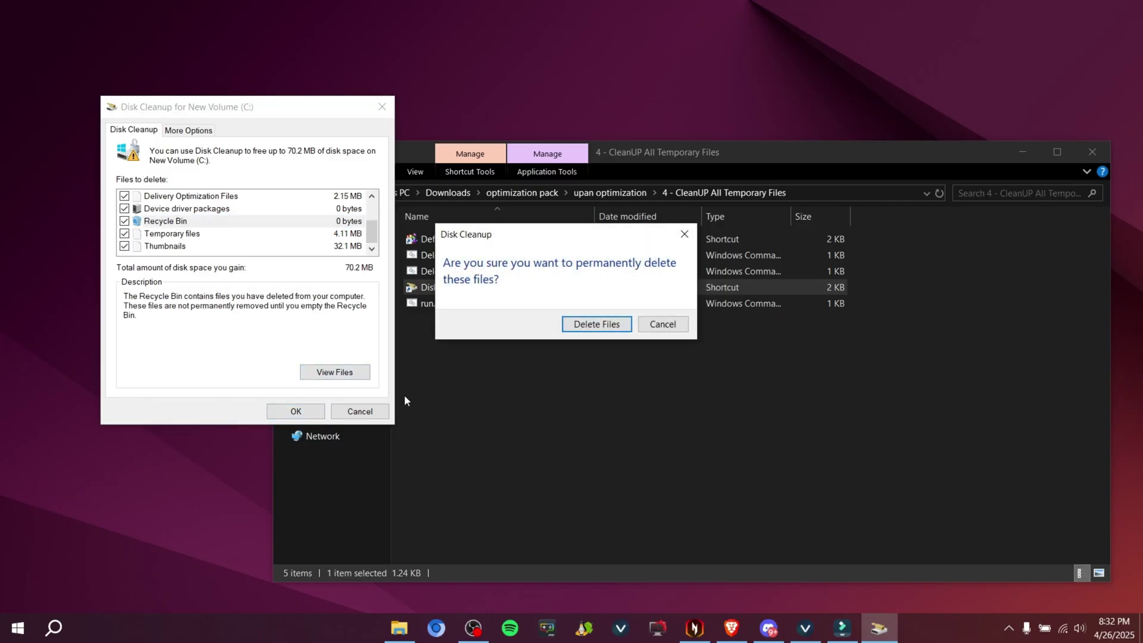
{"action": "left_click", "coordinate": [596, 325]}
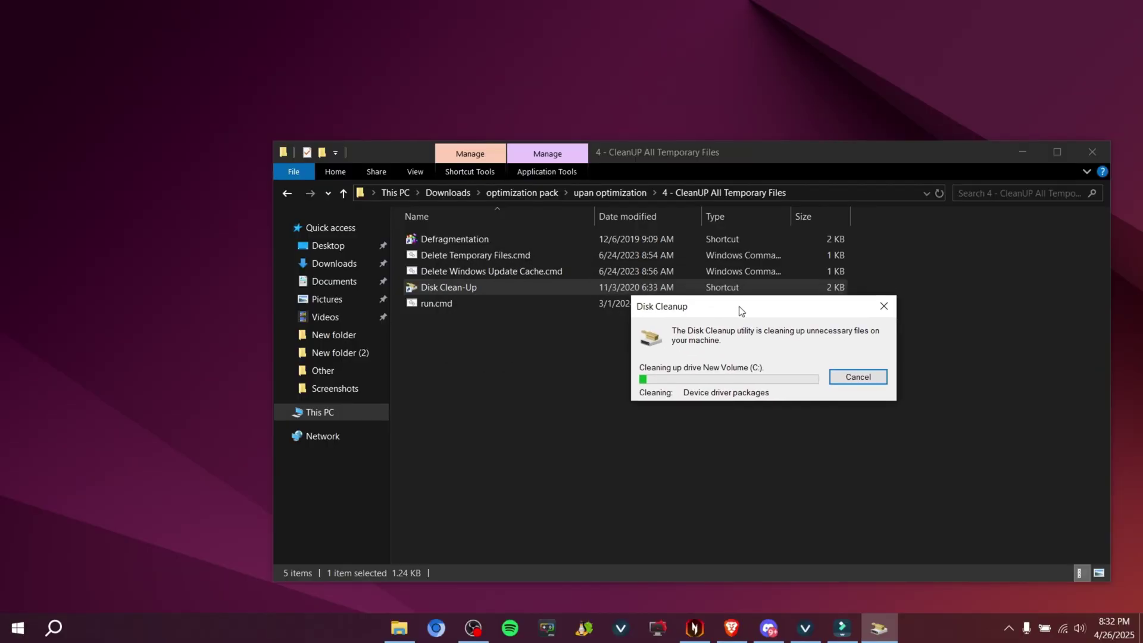
Step: Use the Defragmentation shortcut to optimize the New Volume (C:) drive and close Optimize Drives
{"action": "left_click", "coordinate": [465, 243]}
{"action": "double_click", "coordinate": [465, 244]}
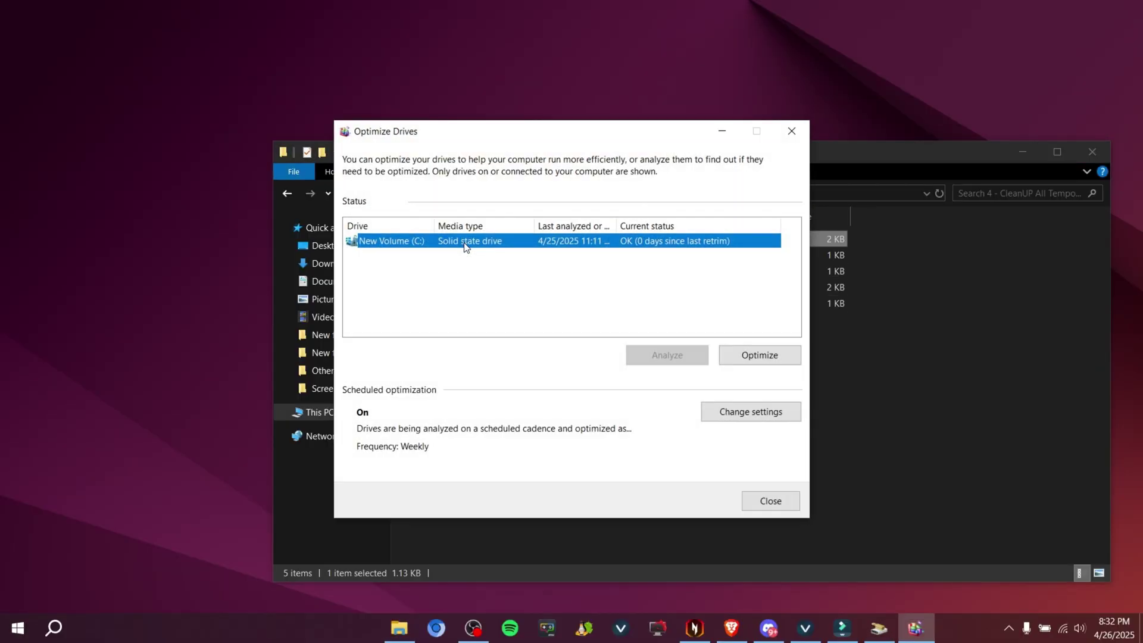
{"action": "left_click", "coordinate": [763, 362]}
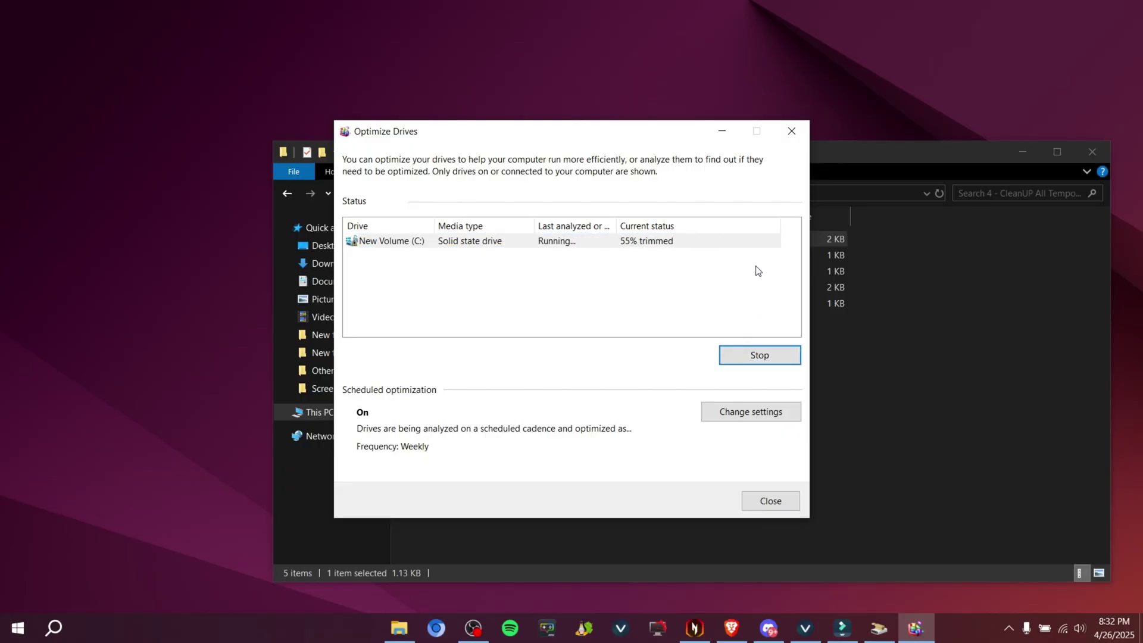
{"action": "left_click", "coordinate": [792, 131]}
Step: Look through the command files in the 5 - CMD Tweaks folder and return to the upan optimization folder
{"action": "left_click", "coordinate": [287, 193]}
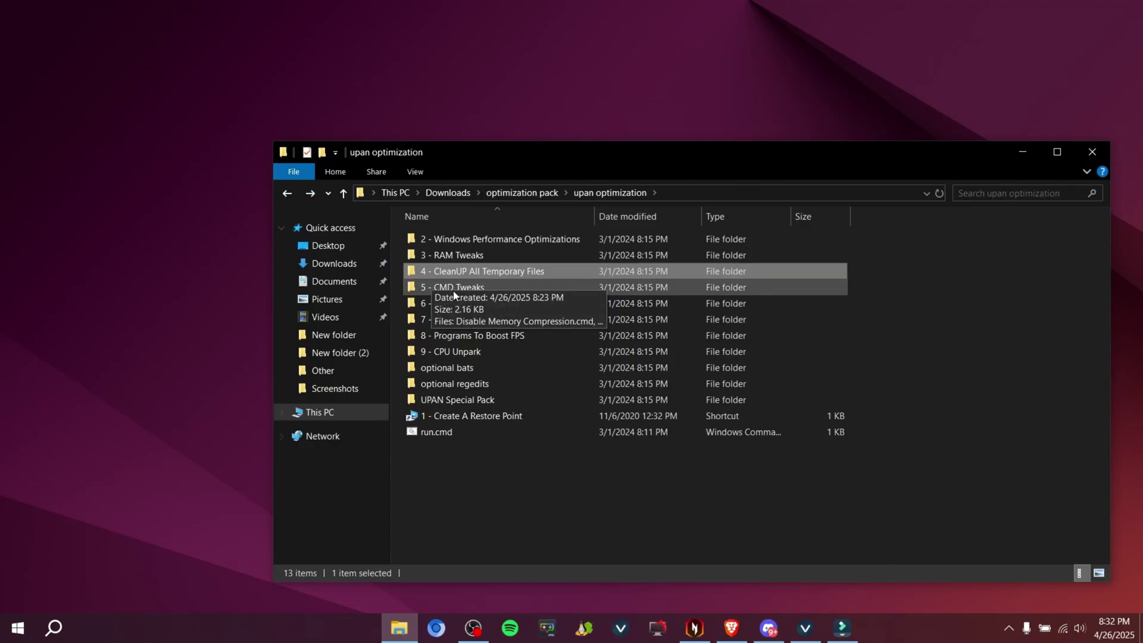
{"action": "double_click", "coordinate": [453, 289]}
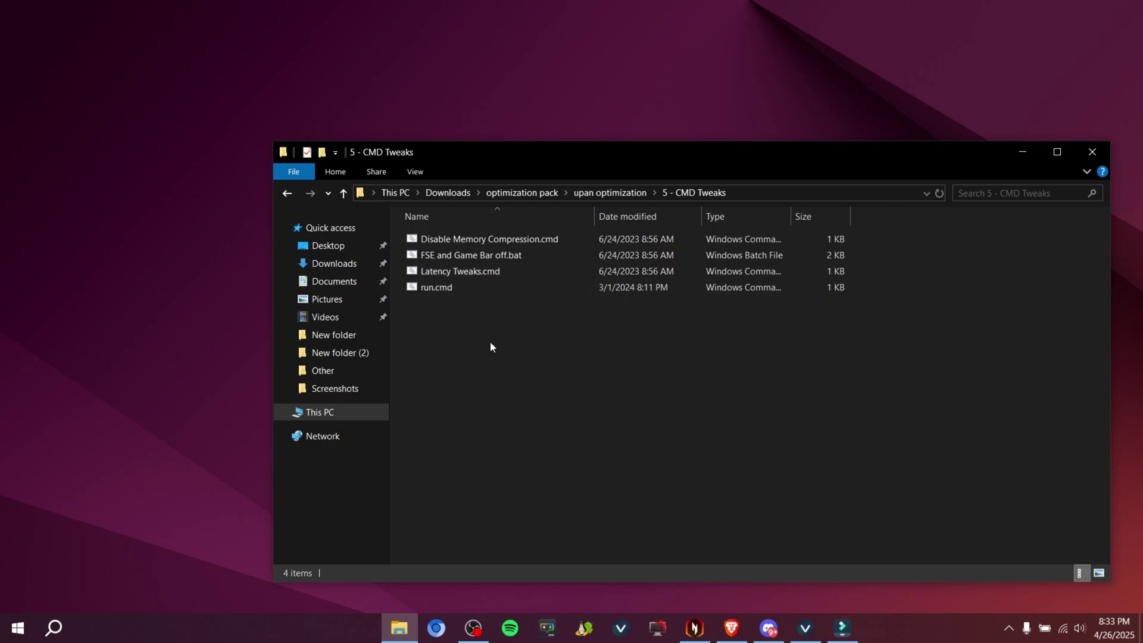
{"action": "left_click", "coordinate": [285, 194]}
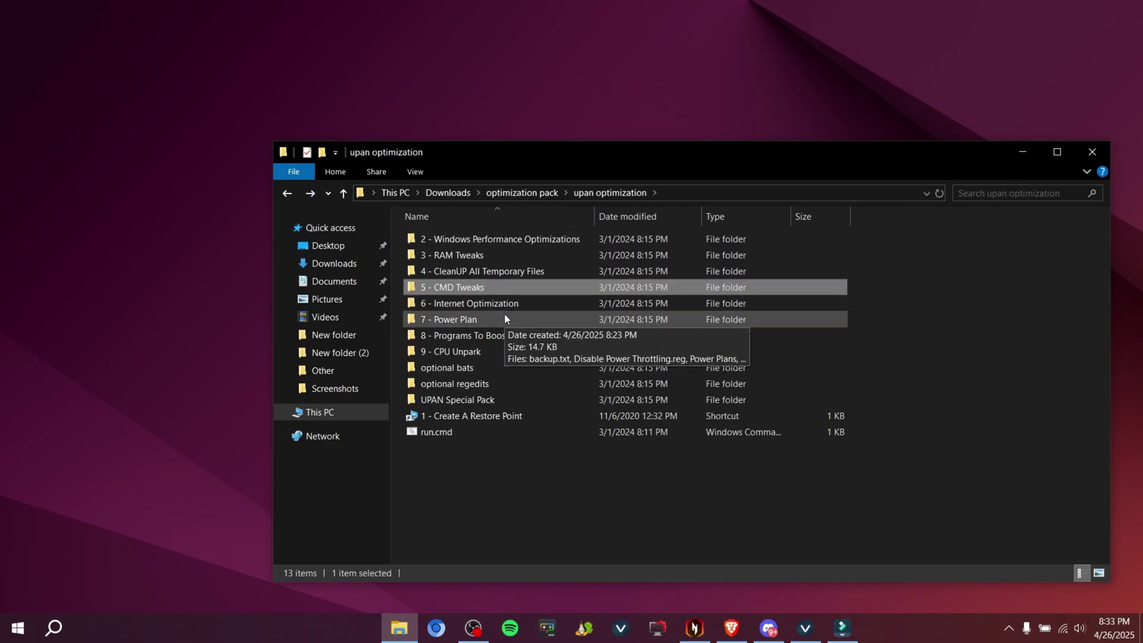
Step: Launch TCPOptimizer.exe from the 6 - Internet Optimization folder, look over its general settings, and close it
{"action": "double_click", "coordinate": [505, 304]}
{"action": "double_click", "coordinate": [455, 256]}
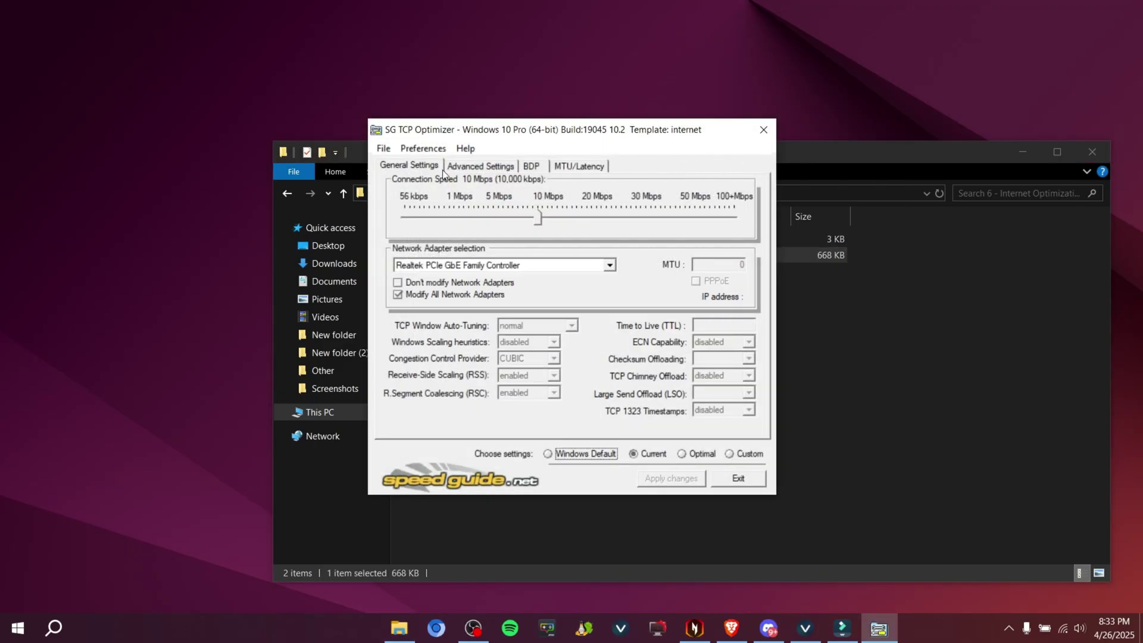
{"action": "left_click", "coordinate": [381, 150]}
{"action": "left_click", "coordinate": [466, 148]}
{"action": "left_click_drag", "start_coordinate": [499, 136], "coordinate": [736, 179]}
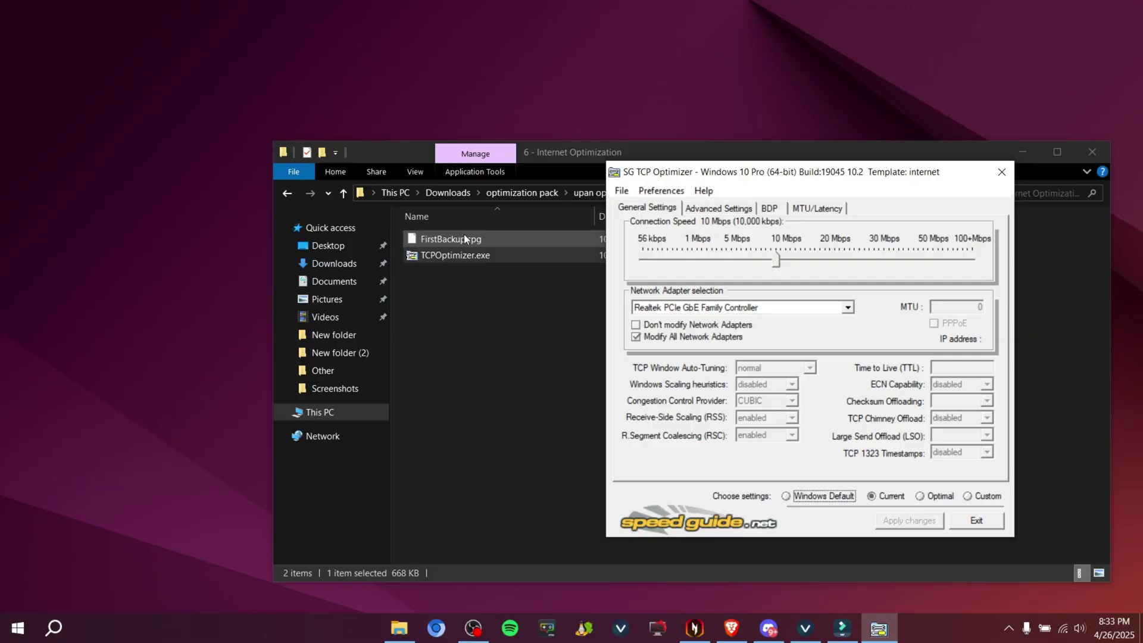
{"action": "left_click_drag", "start_coordinate": [466, 238], "coordinate": [501, 253]}
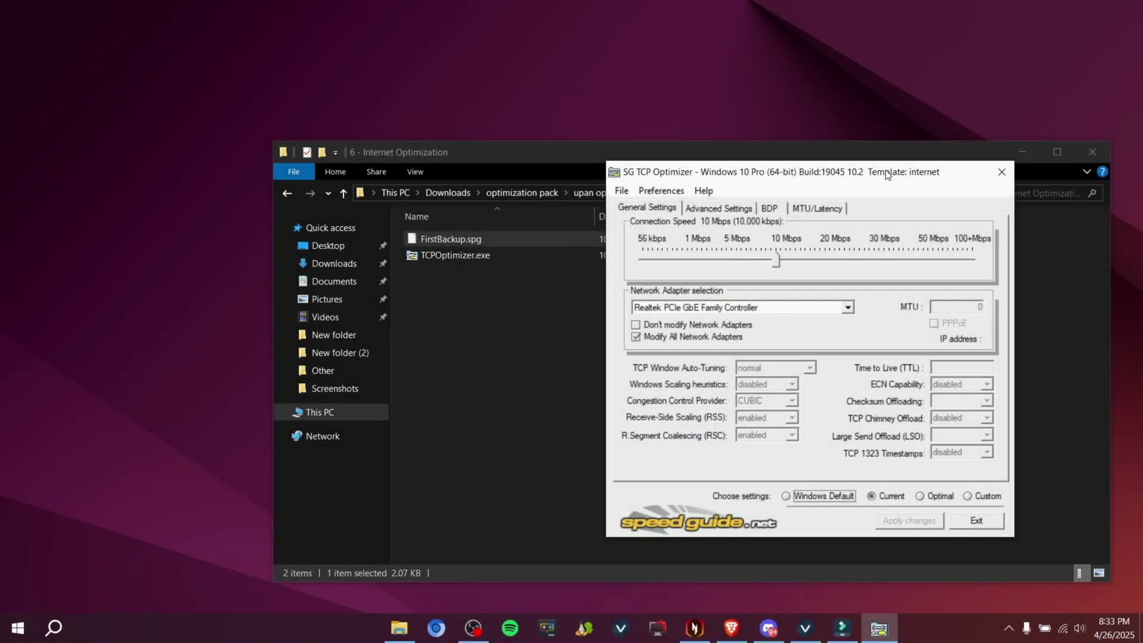
{"action": "left_click_drag", "start_coordinate": [887, 174], "coordinate": [839, 174]}
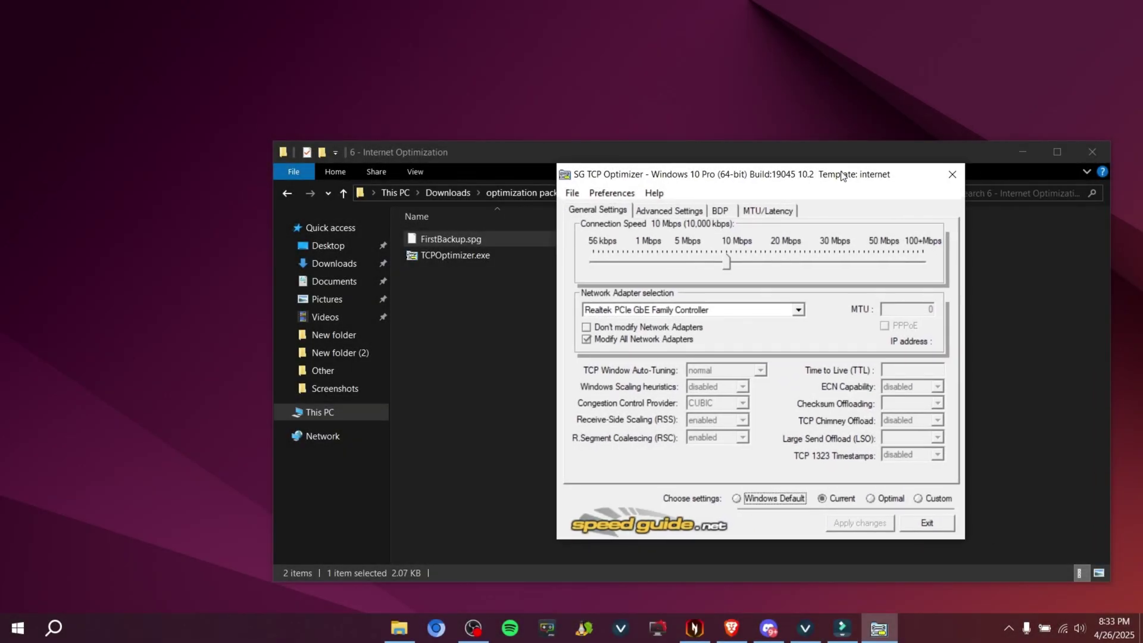
{"action": "left_click", "coordinate": [950, 172]}
Step: Open FirstBackup.spg with TCPOptimizer.exe, close the optimizer without applying changes, and return to the upan optimization folder
{"action": "left_click_drag", "start_coordinate": [457, 244], "coordinate": [482, 256]}
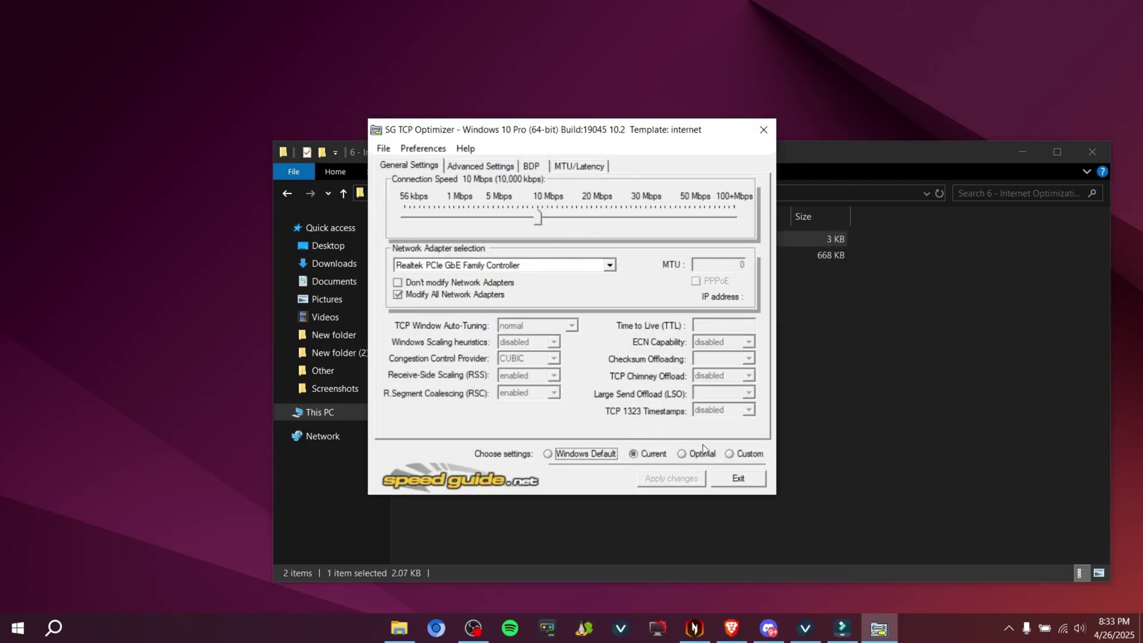
{"action": "left_click", "coordinate": [766, 126]}
{"action": "left_click", "coordinate": [286, 194]}
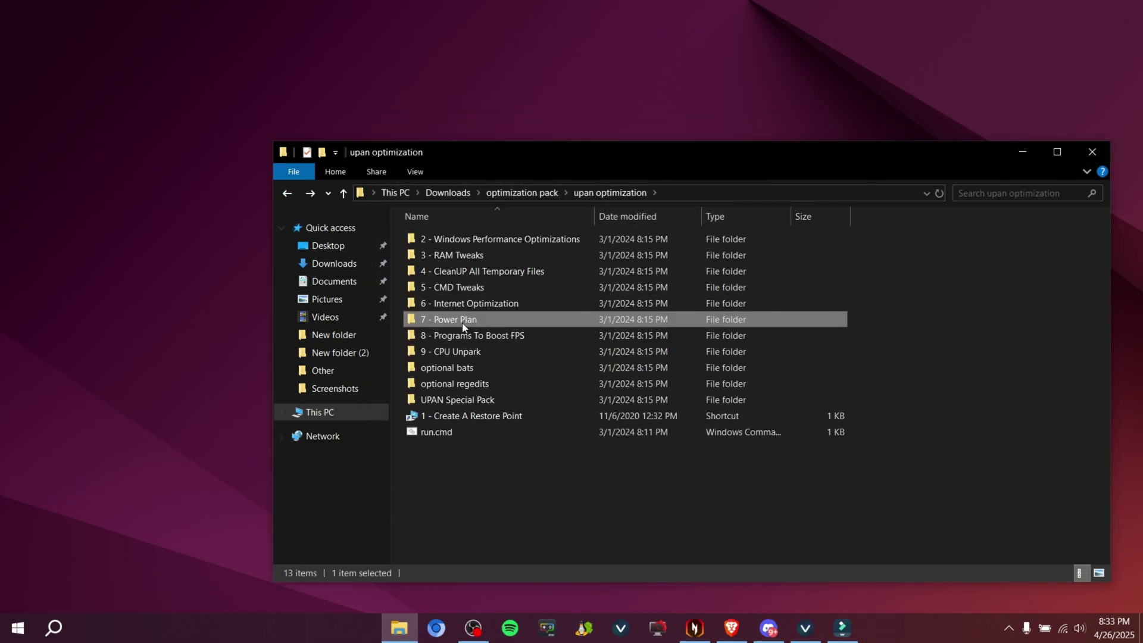
Step: Read the Ultimate Performance instructions in backup.txt from the 7 - Power Plan folder and close the file
{"action": "double_click", "coordinate": [464, 319]}
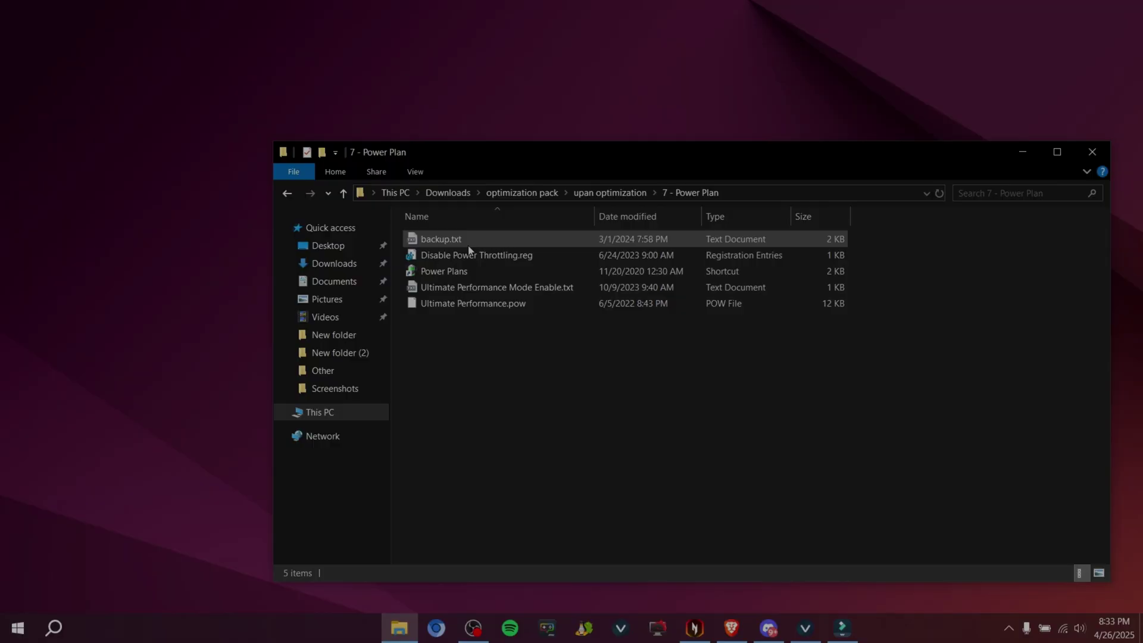
{"action": "double_click", "coordinate": [490, 241]}
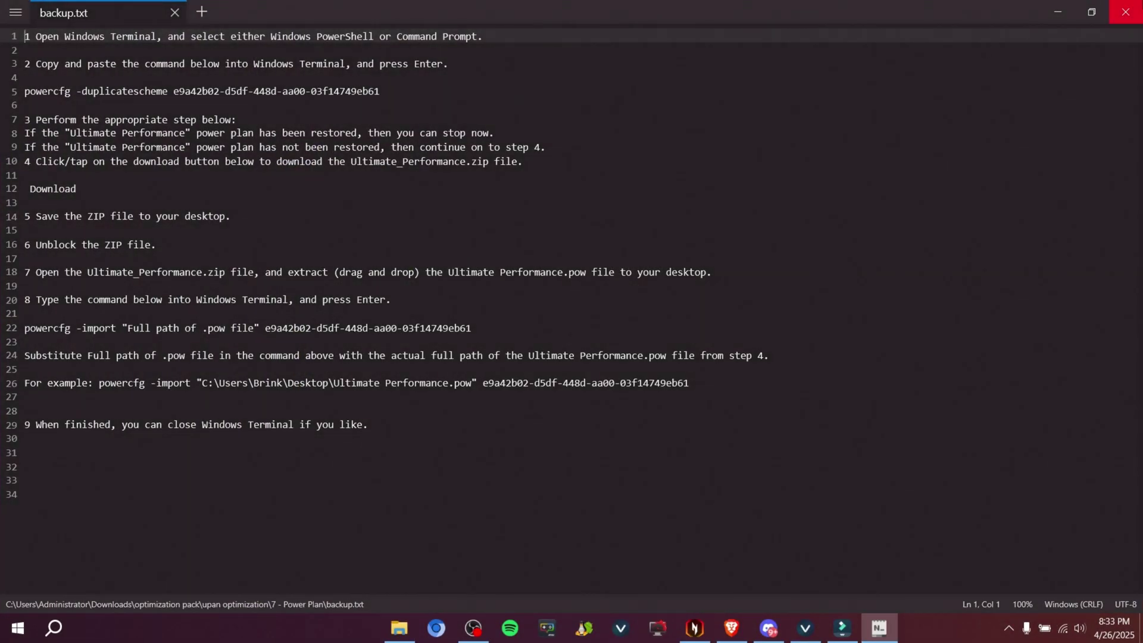
{"action": "left_click", "coordinate": [1125, 12]}
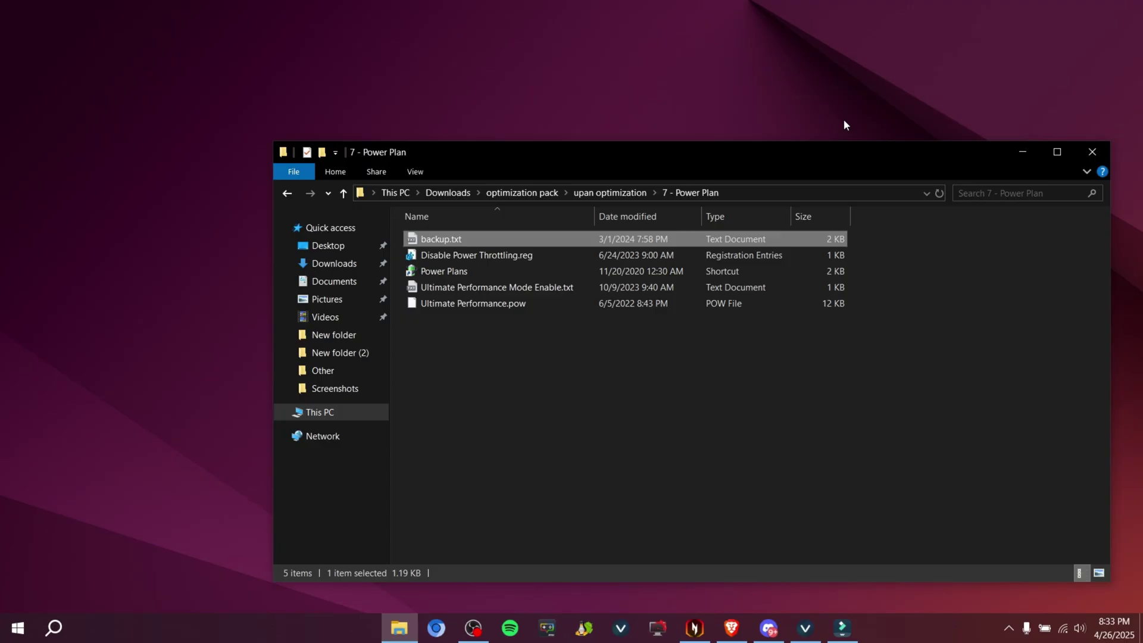
Step: Use the Power Plans shortcut to check the selected power plan, close Power Options, and return to the upan optimization folder
{"action": "double_click", "coordinate": [451, 271]}
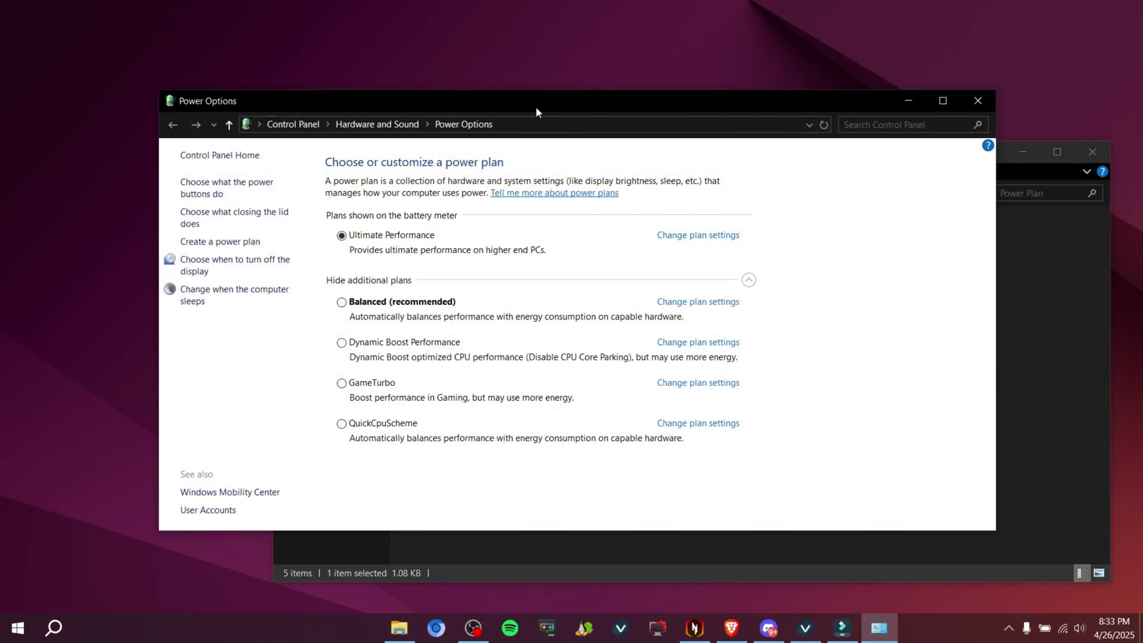
{"action": "left_click_drag", "start_coordinate": [536, 106], "coordinate": [900, 121]}
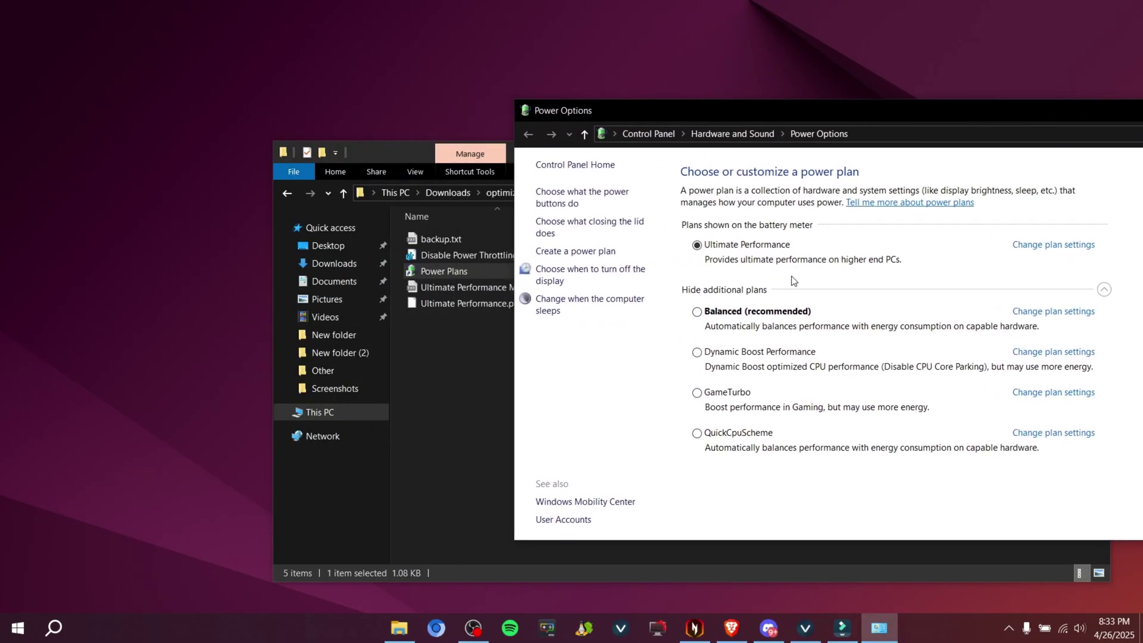
{"action": "key", "text": "alt+F4"}
{"action": "left_click", "coordinate": [287, 194]}
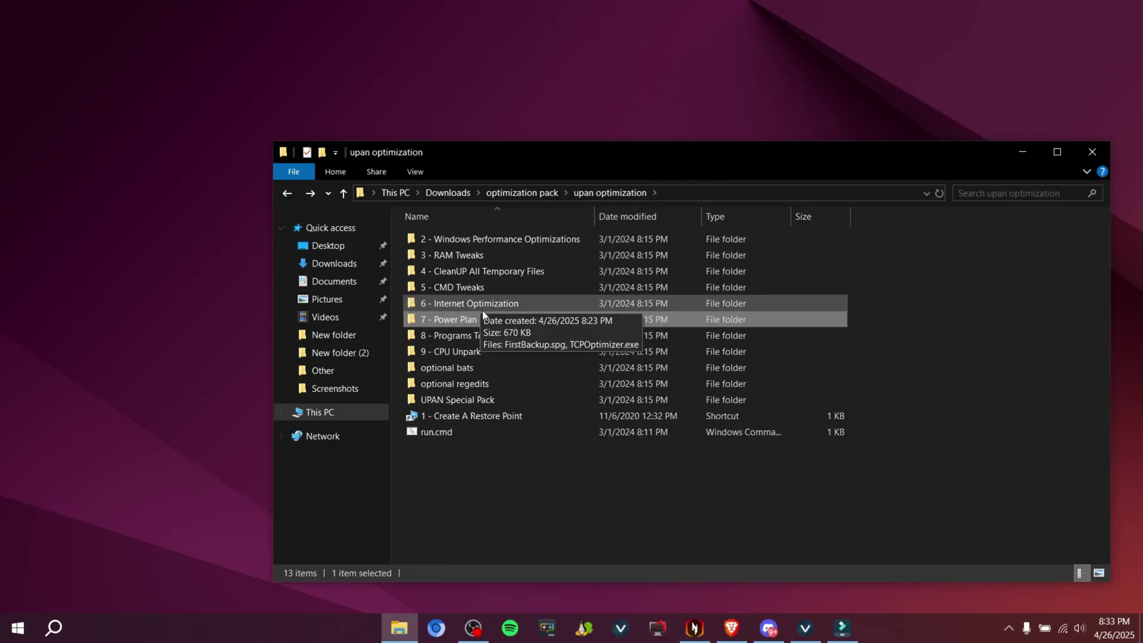
Step: Open the x64 folder of Device Cleanup inside 8 - Programs To Boost FPS
{"action": "left_click", "coordinate": [465, 335]}
{"action": "double_click", "coordinate": [463, 335]}
{"action": "double_click", "coordinate": [450, 255]}
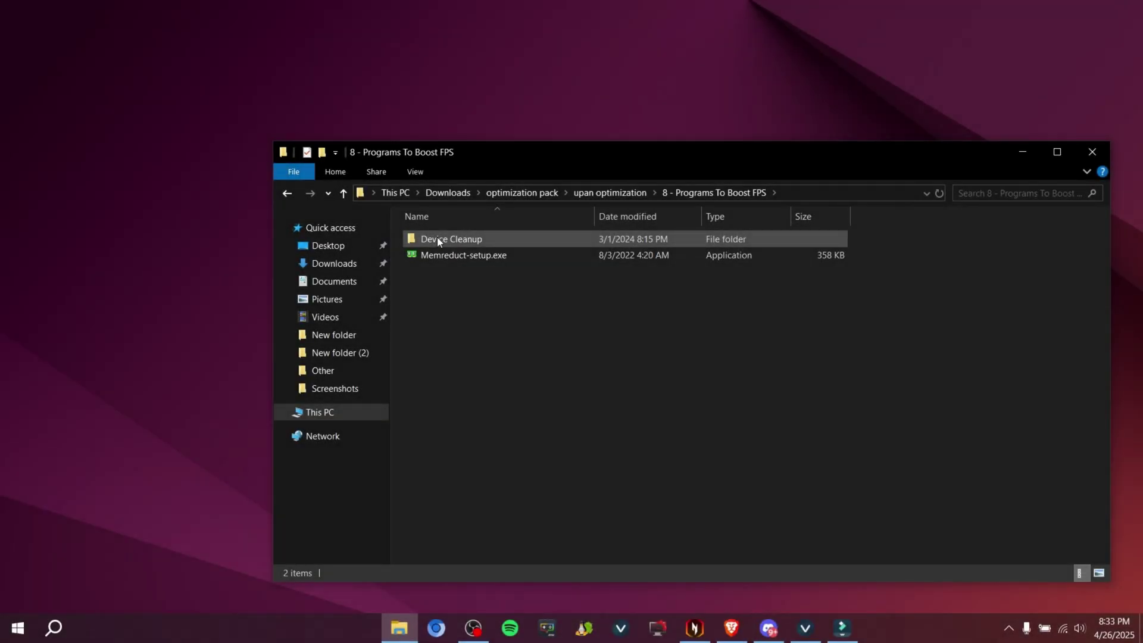
{"action": "double_click", "coordinate": [437, 238]}
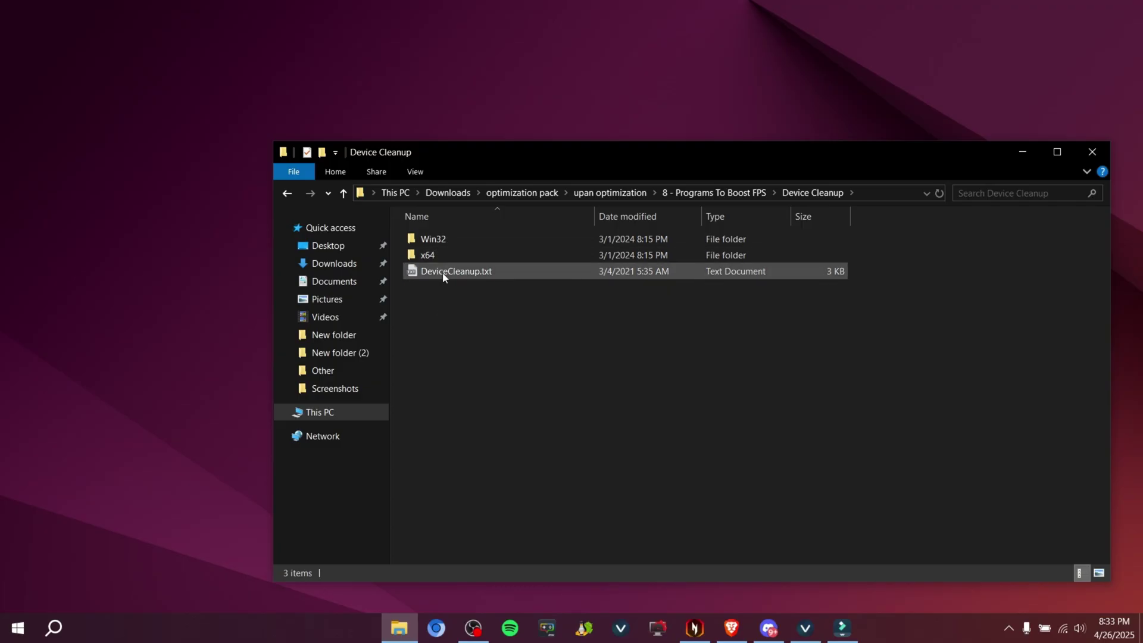
{"action": "double_click", "coordinate": [482, 257]}
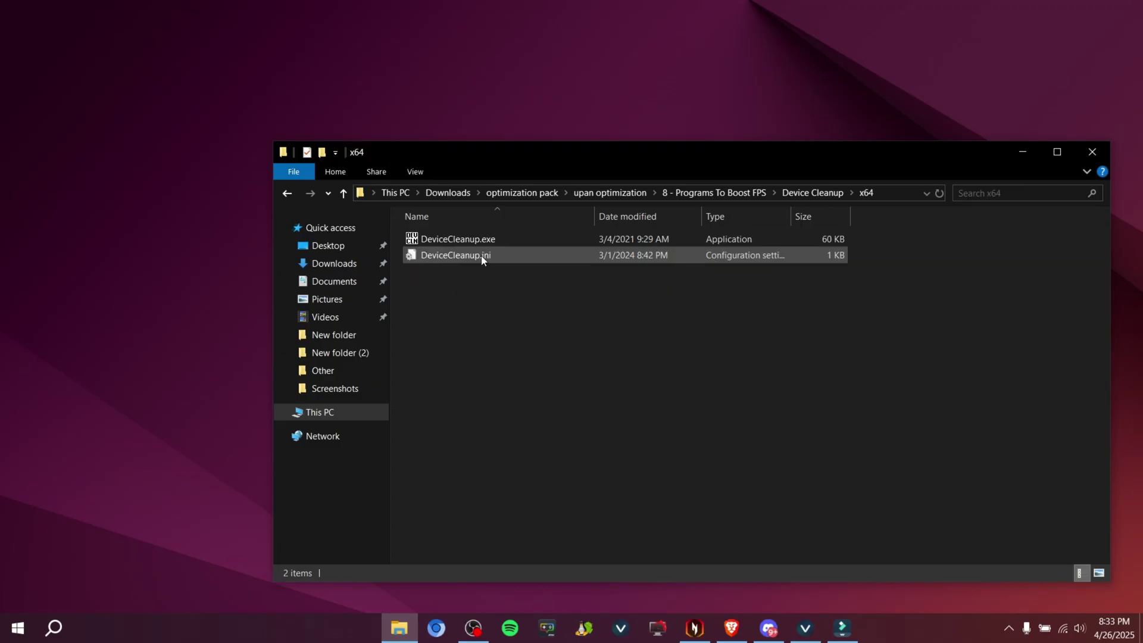
Step: Try opening DeviceCleanup.ini with DeviceCleanup.exe and go back to the upan optimization folder
{"action": "left_click_drag", "start_coordinate": [450, 255], "coordinate": [467, 241]}
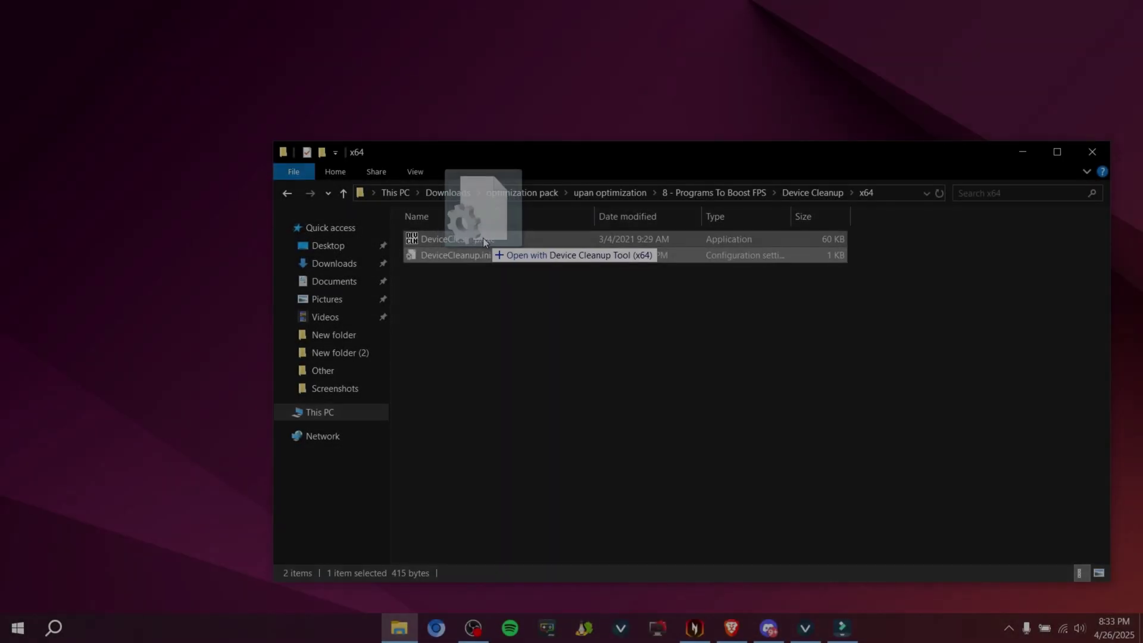
{"action": "left_click_drag", "start_coordinate": [483, 237], "coordinate": [449, 259]}
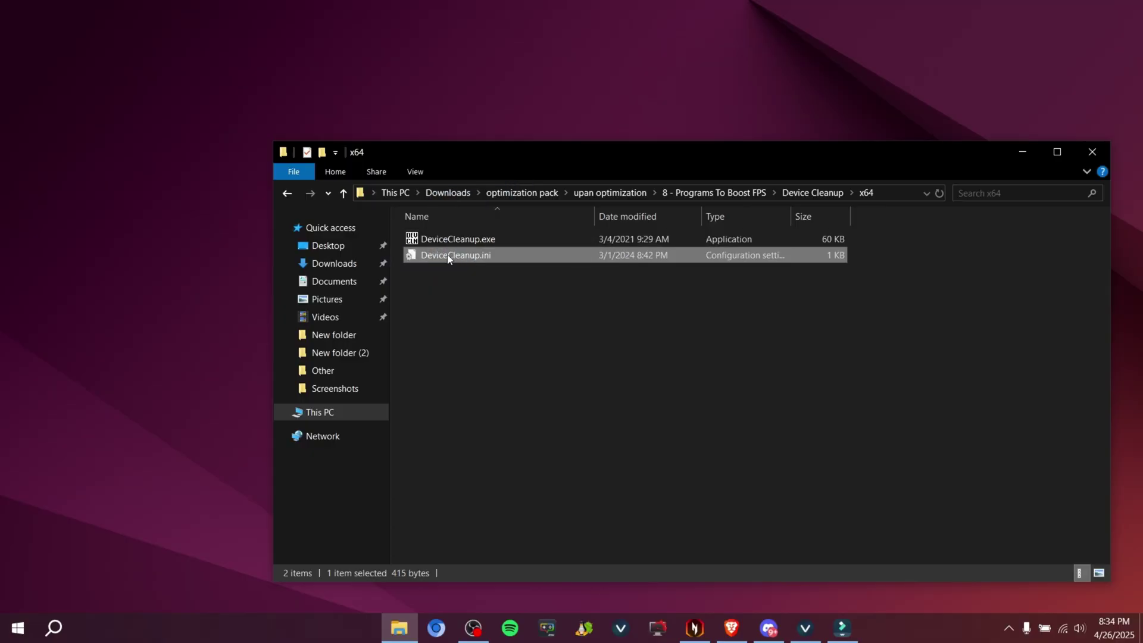
{"action": "left_click", "coordinate": [287, 193]}
{"action": "left_click", "coordinate": [287, 193]}
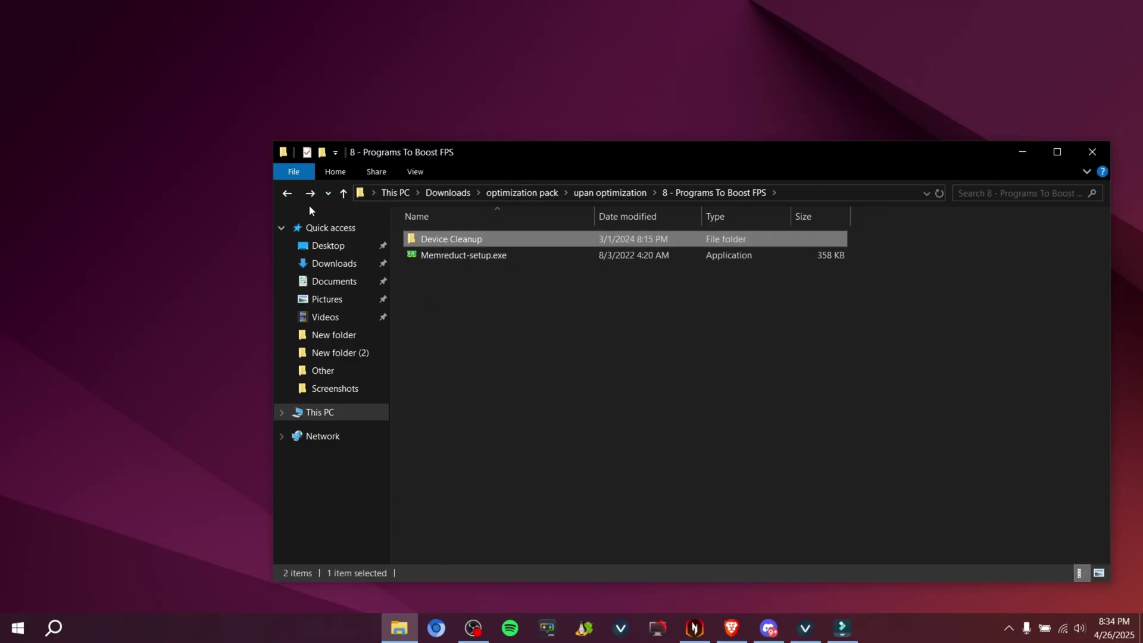
{"action": "key", "text": "BackSpace"}
Step: Launch UnparkCpu.exe from the 9 - CPU Unpark folder, check its core parking index, and close it
{"action": "left_click", "coordinate": [446, 347]}
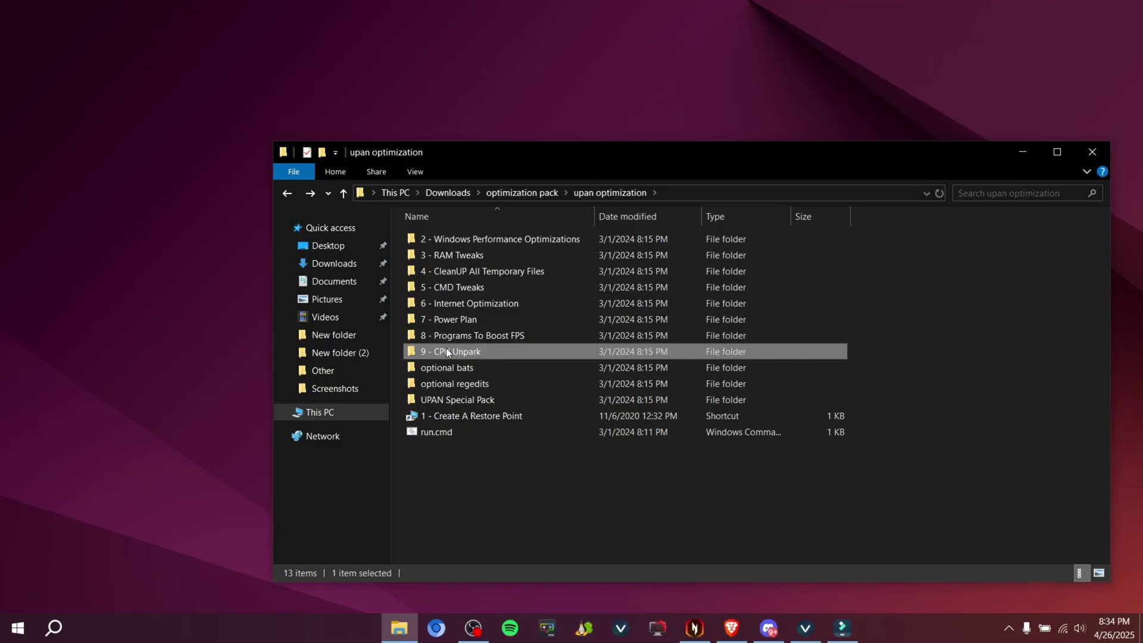
{"action": "double_click", "coordinate": [446, 350]}
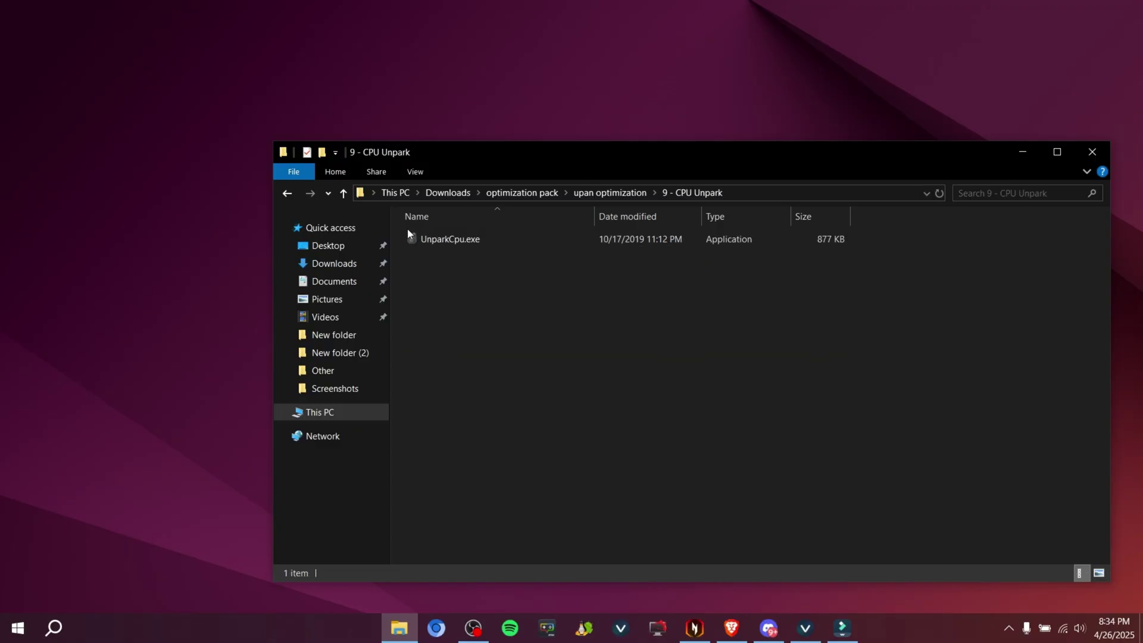
{"action": "double_click", "coordinate": [443, 240]}
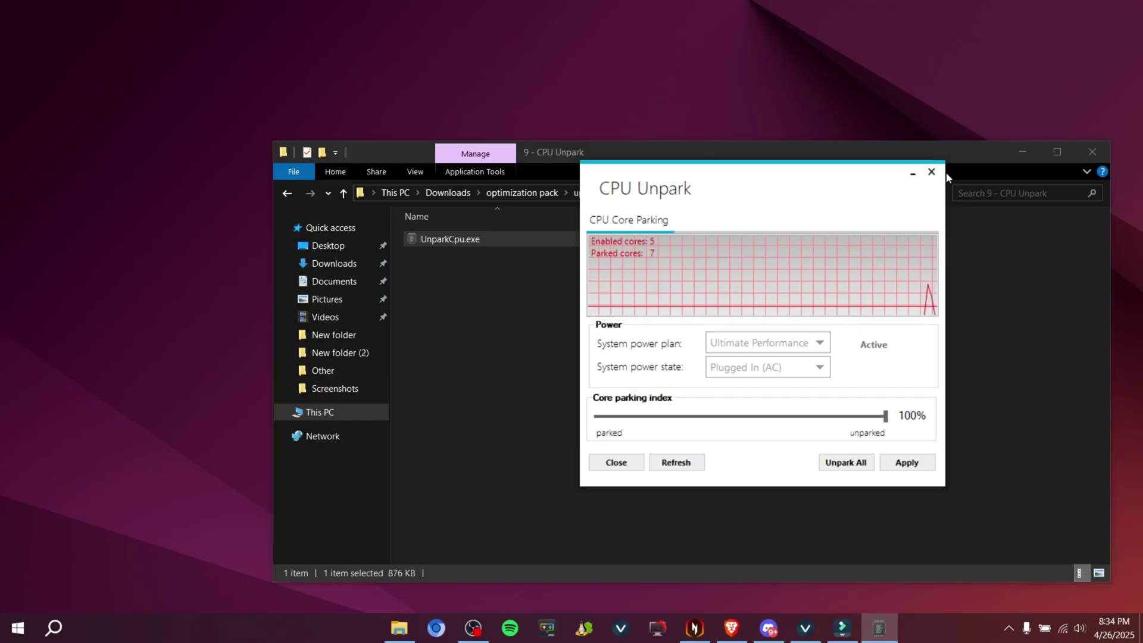
{"action": "left_click", "coordinate": [937, 173]}
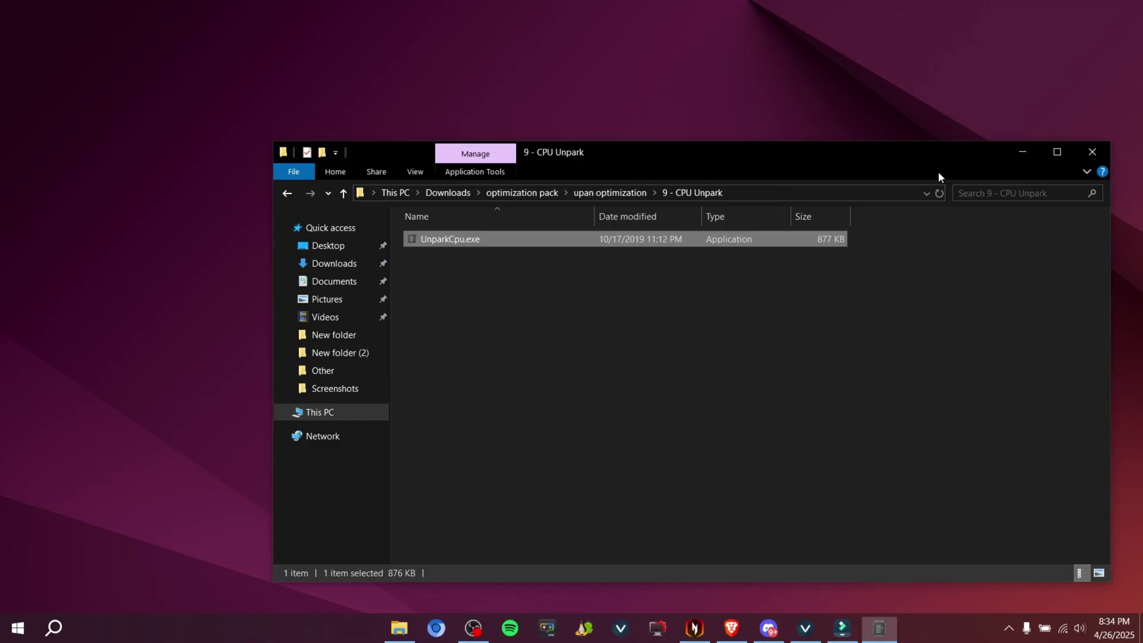
{"action": "left_click", "coordinate": [280, 193]}
Step: Look through the batch files in the optional bats folder, selecting them briefly and clearing the selection
{"action": "double_click", "coordinate": [438, 367]}
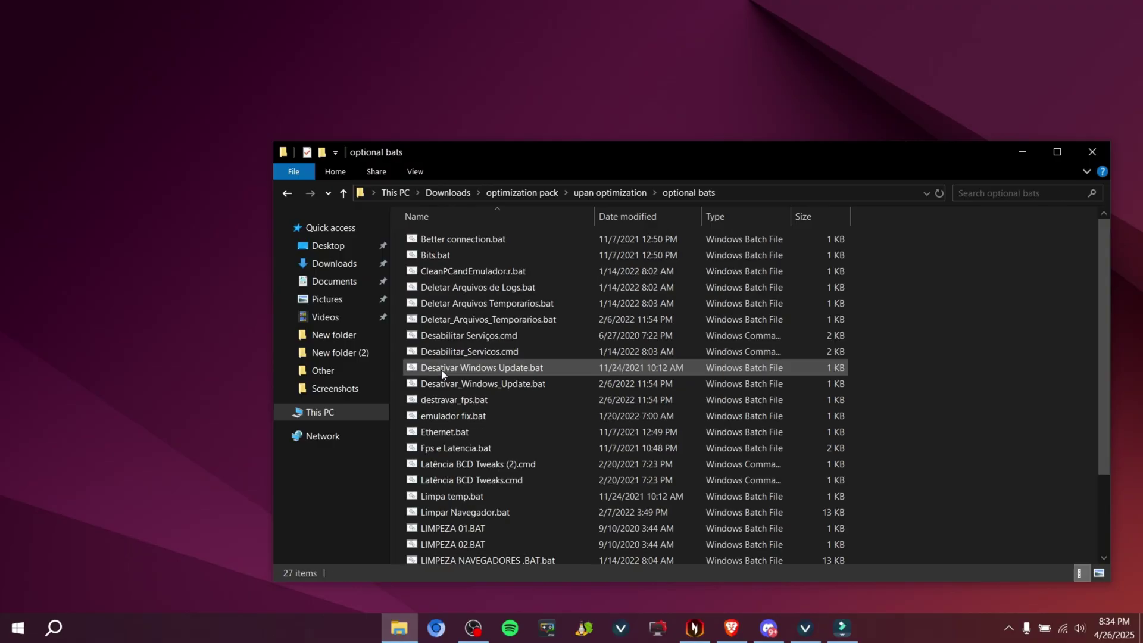
{"action": "left_click_drag", "start_coordinate": [963, 243], "coordinate": [622, 612]}
{"action": "left_click", "coordinate": [992, 348]}
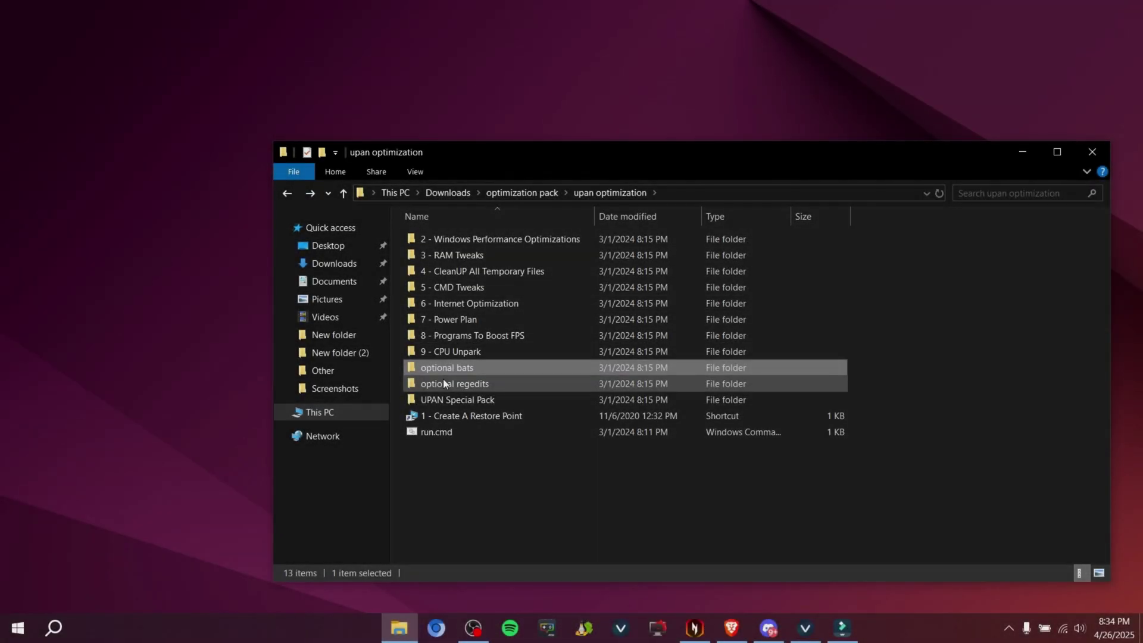
Step: Look through the registry files in the optional regedits folder and return to the upan optimization folder
{"action": "double_click", "coordinate": [443, 383]}
{"action": "left_click_drag", "start_coordinate": [890, 238], "coordinate": [531, 530]}
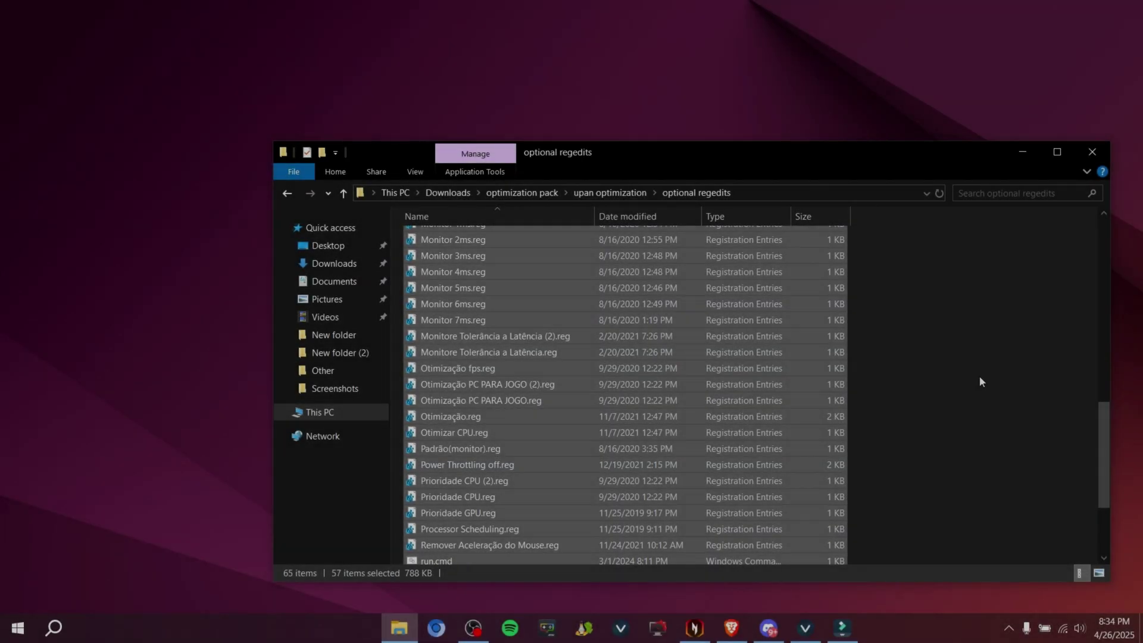
{"action": "left_click", "coordinate": [981, 382]}
{"action": "scroll", "coordinate": [862, 356], "scroll_direction": "down", "scroll_amount": 3}
{"action": "scroll", "coordinate": [630, 317], "scroll_direction": "up", "scroll_amount": 15}
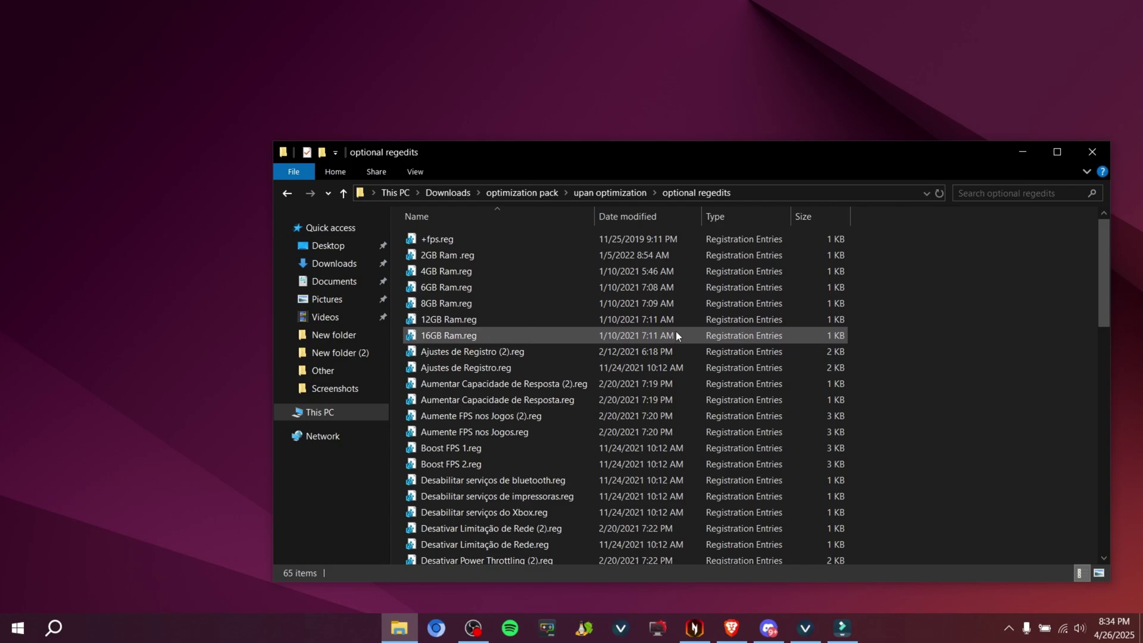
{"action": "left_click", "coordinate": [287, 194]}
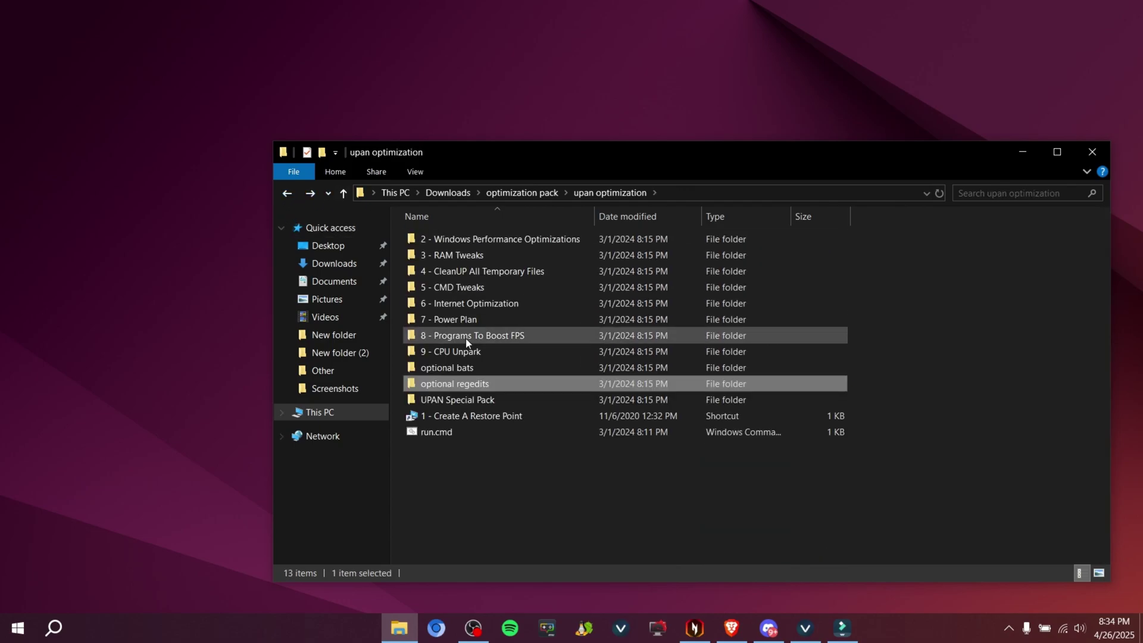
Step: Open UPAN Special Pack, examine the registry files in its Background Apps folder, and go back to the pack's folder list
{"action": "double_click", "coordinate": [458, 401]}
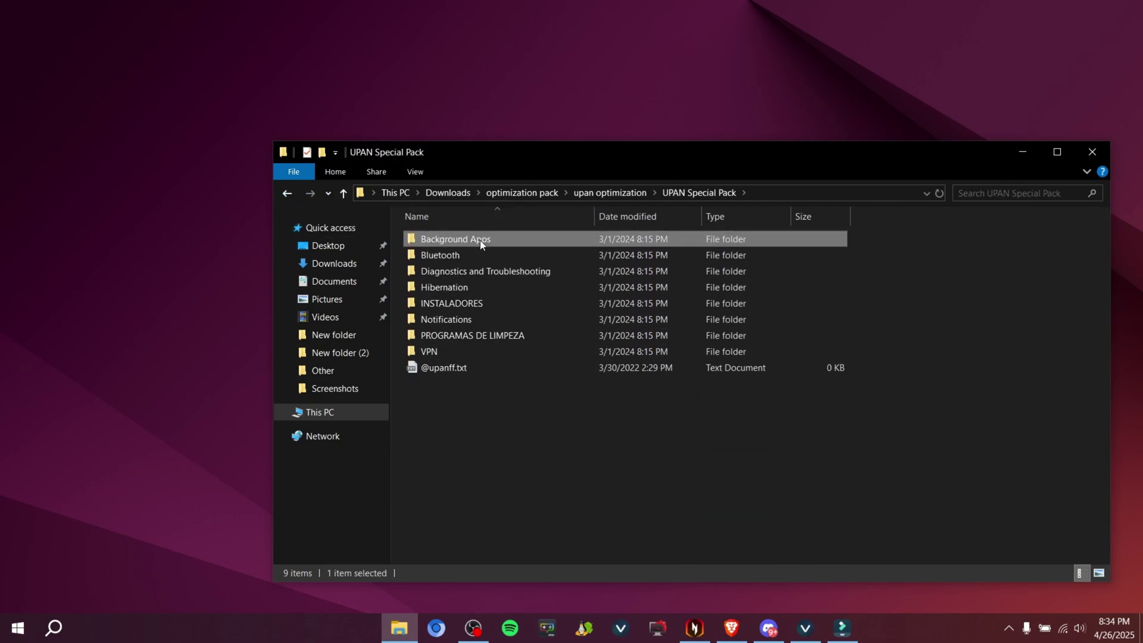
{"action": "double_click", "coordinate": [459, 239]}
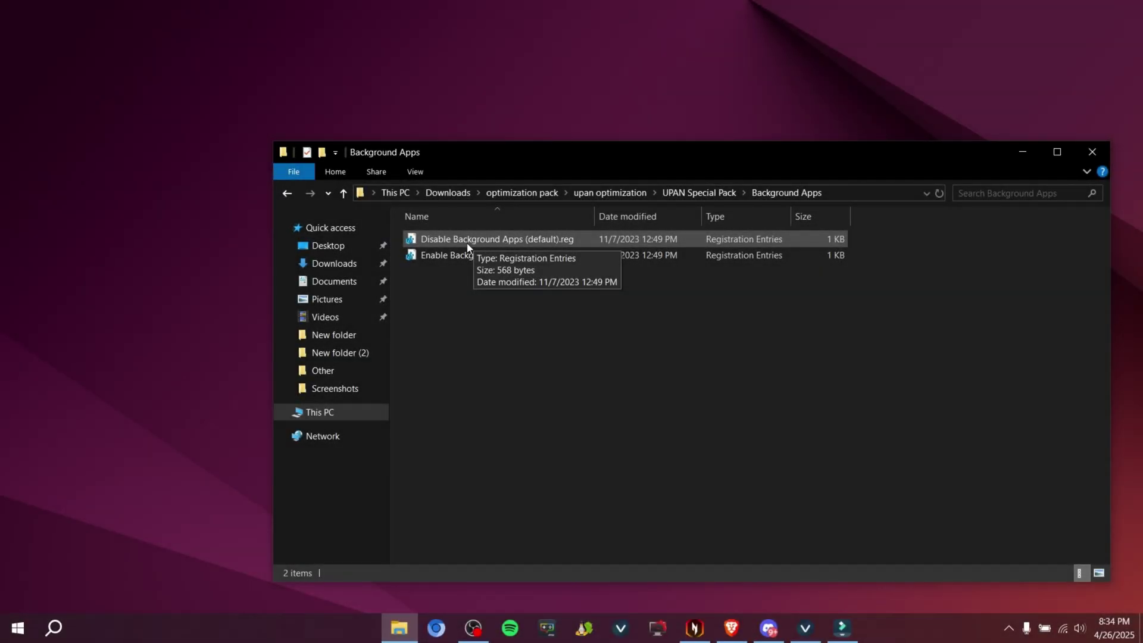
{"action": "key", "text": "alt+Left"}
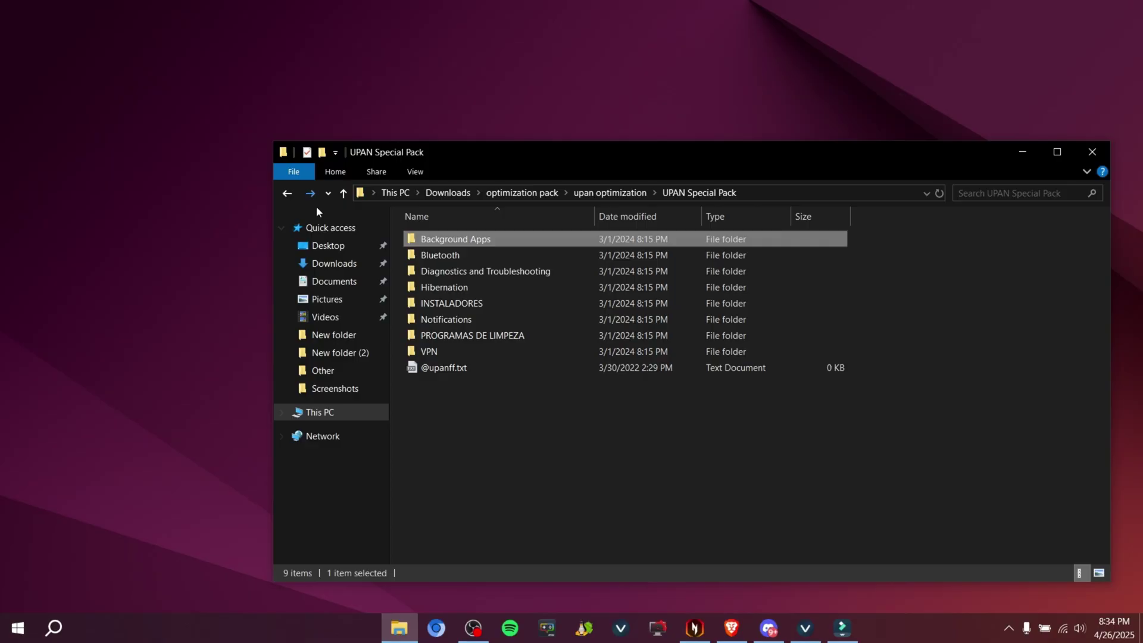
Step: Look through the command files in the Bluetooth, Diagnostics and Troubleshooting, and Hibernation folders of UPAN Special Pack
{"action": "double_click", "coordinate": [458, 259]}
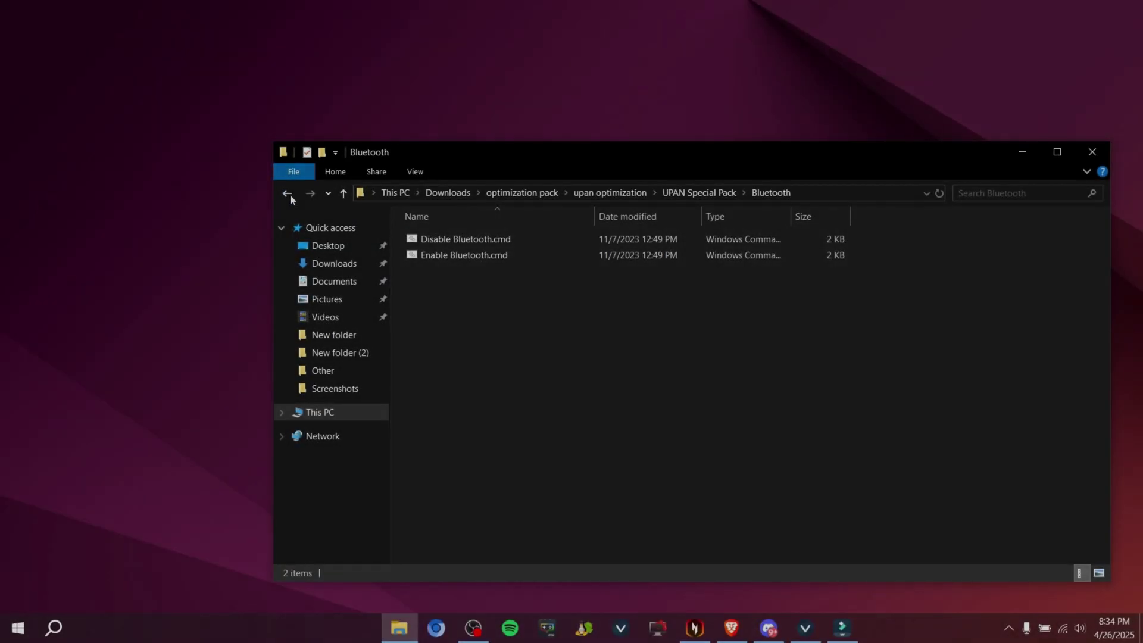
{"action": "left_click", "coordinate": [290, 194]}
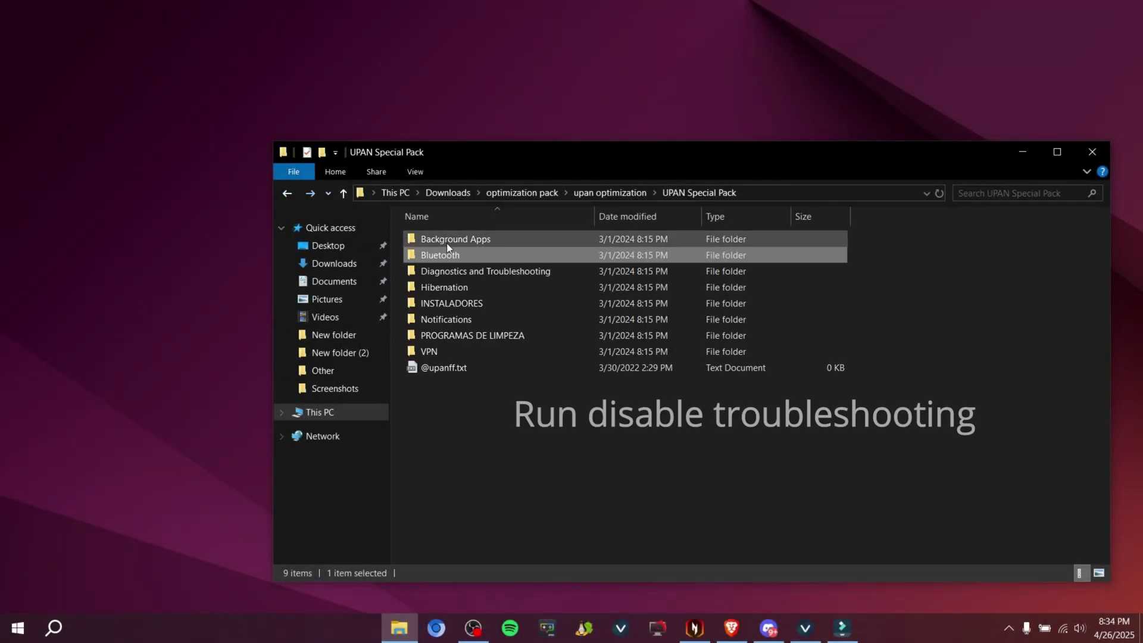
{"action": "double_click", "coordinate": [455, 269]}
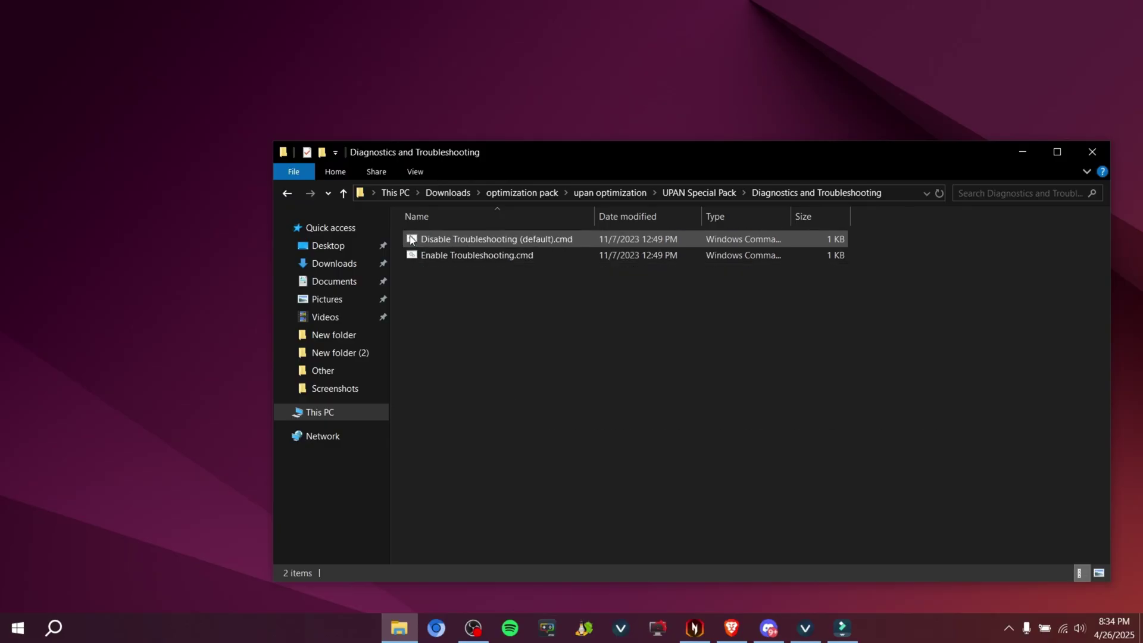
{"action": "left_click", "coordinate": [290, 194]}
{"action": "double_click", "coordinate": [427, 291]}
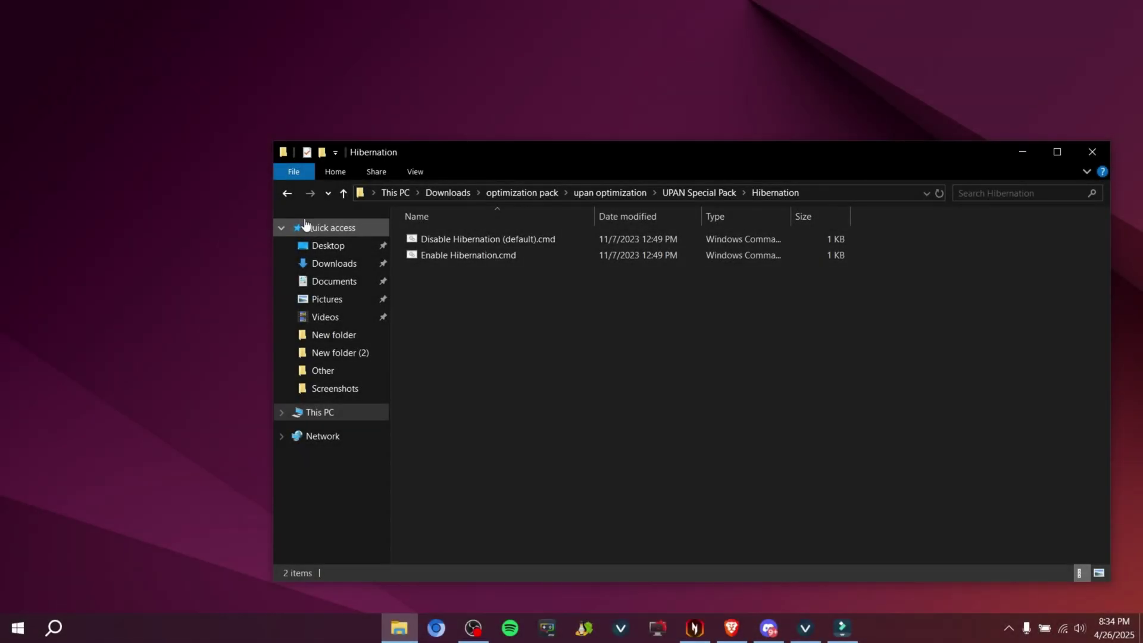
{"action": "left_click", "coordinate": [288, 193]}
Step: Look through the registry and batch files in the INSTALADORES folder and the command files in the Notifications folder
{"action": "double_click", "coordinate": [446, 303]}
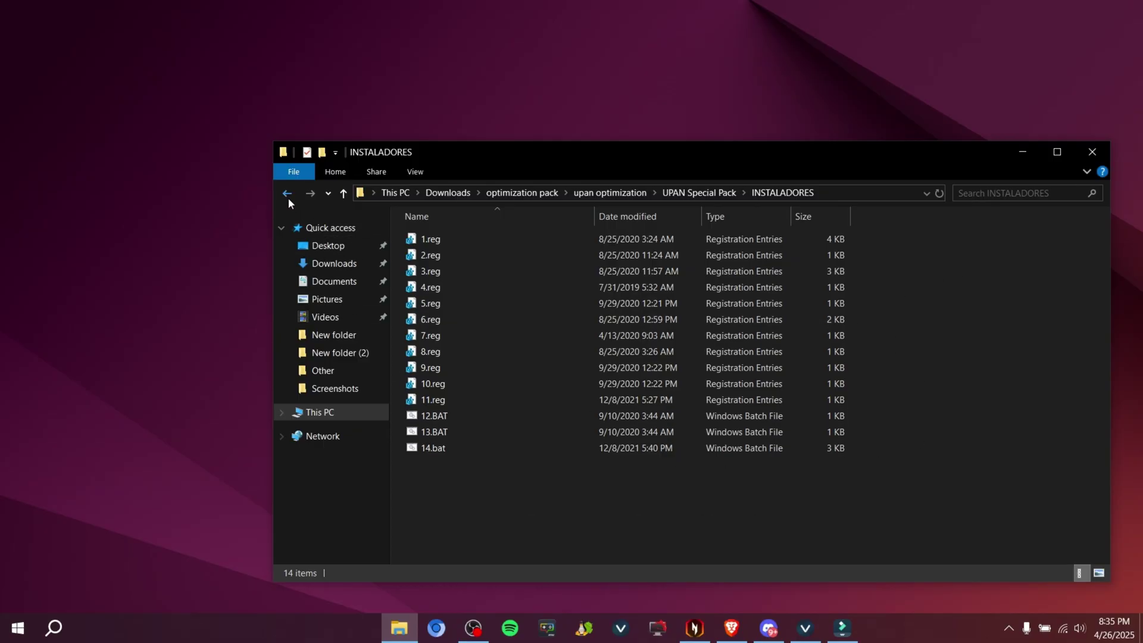
{"action": "left_click_drag", "start_coordinate": [473, 483], "coordinate": [529, 235]}
{"action": "right_click", "coordinate": [517, 272]}
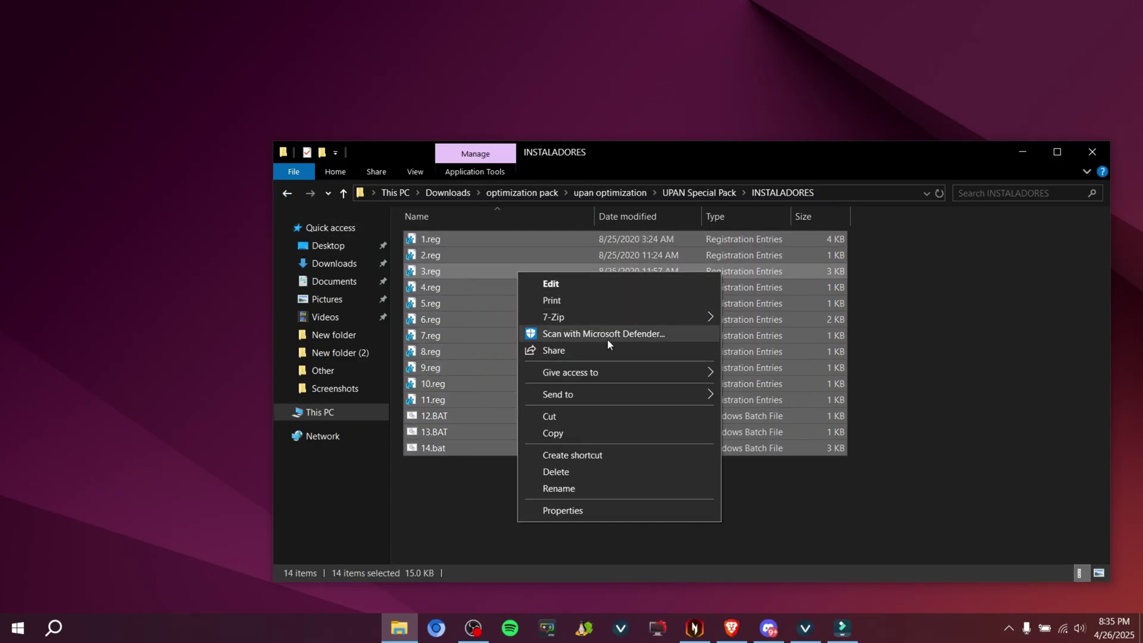
{"action": "left_click", "coordinate": [963, 310]}
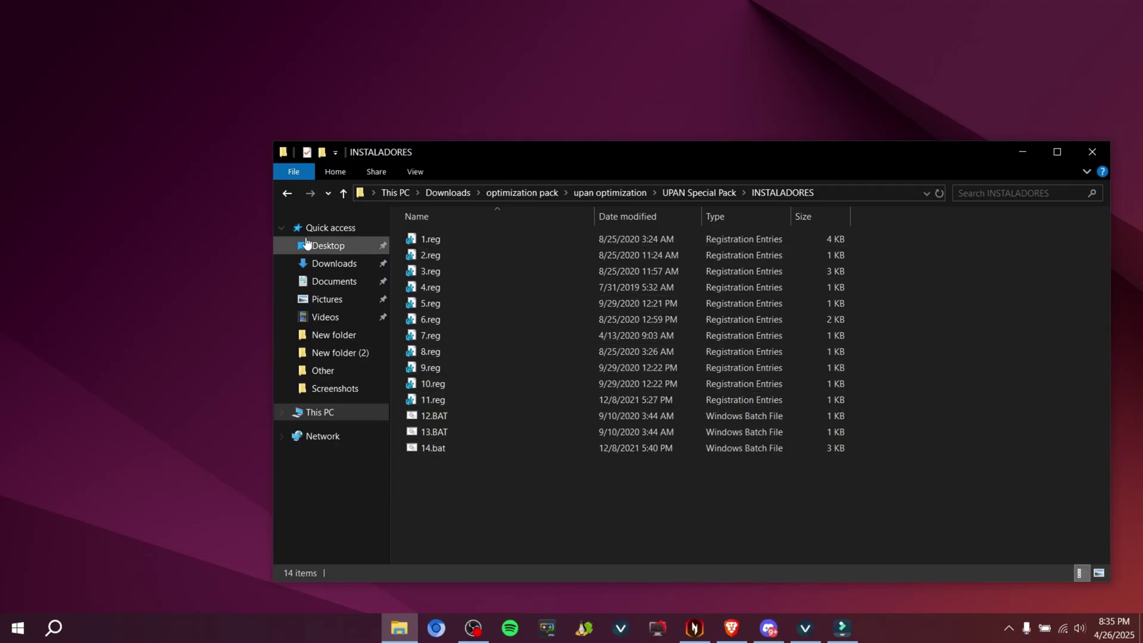
{"action": "left_click", "coordinate": [280, 194]}
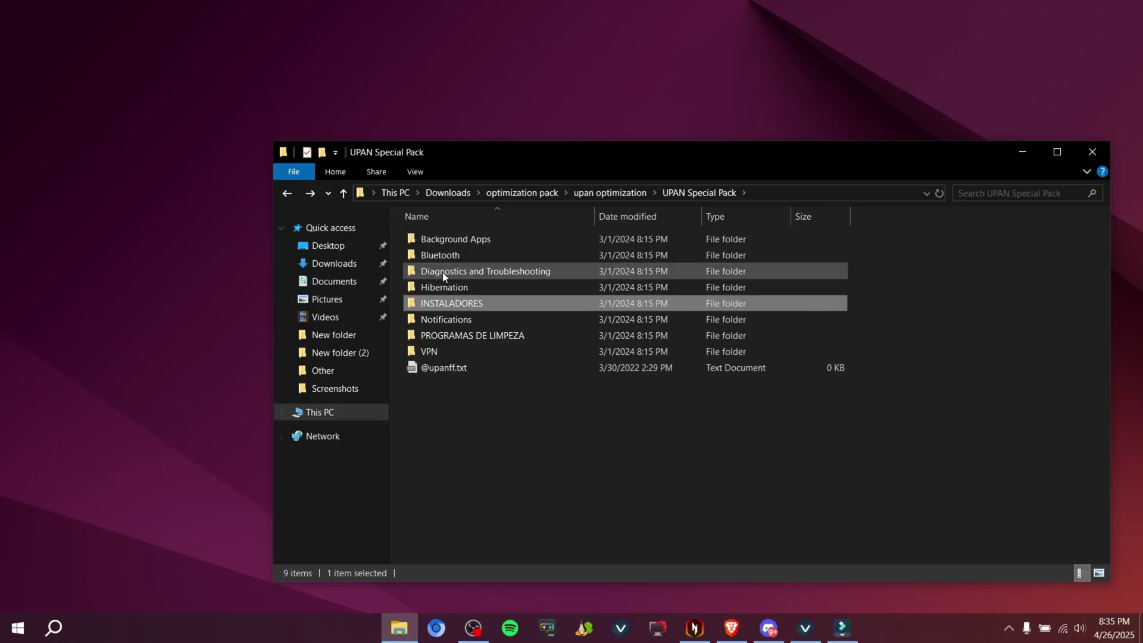
{"action": "double_click", "coordinate": [416, 320]}
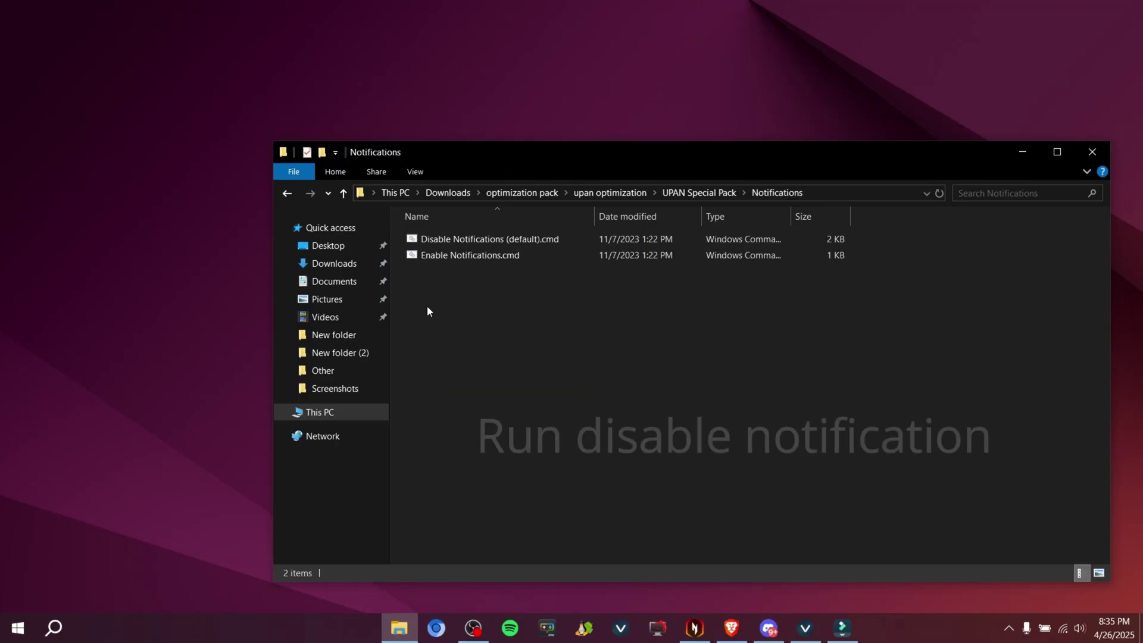
{"action": "left_click", "coordinate": [284, 198]}
Step: Launch 10AppsManager.exe from the Gerenciador De Apps folder in PROGRAMAS DE LIMPEZA, examine its uninstall options, and close it
{"action": "left_click", "coordinate": [460, 336]}
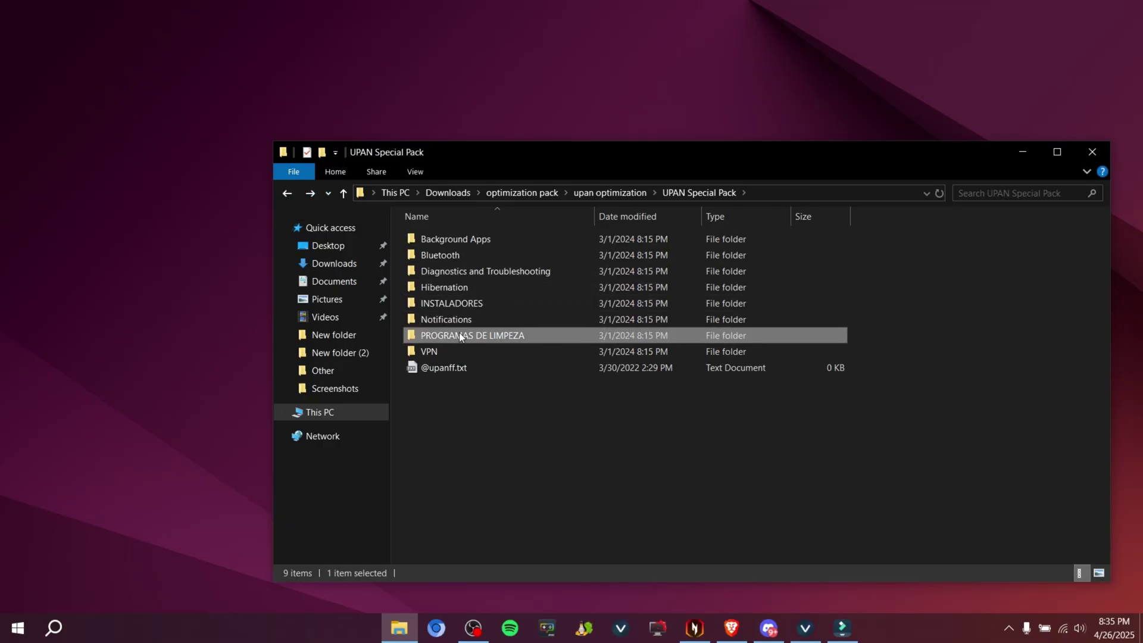
{"action": "double_click", "coordinate": [460, 336]}
{"action": "double_click", "coordinate": [461, 240]}
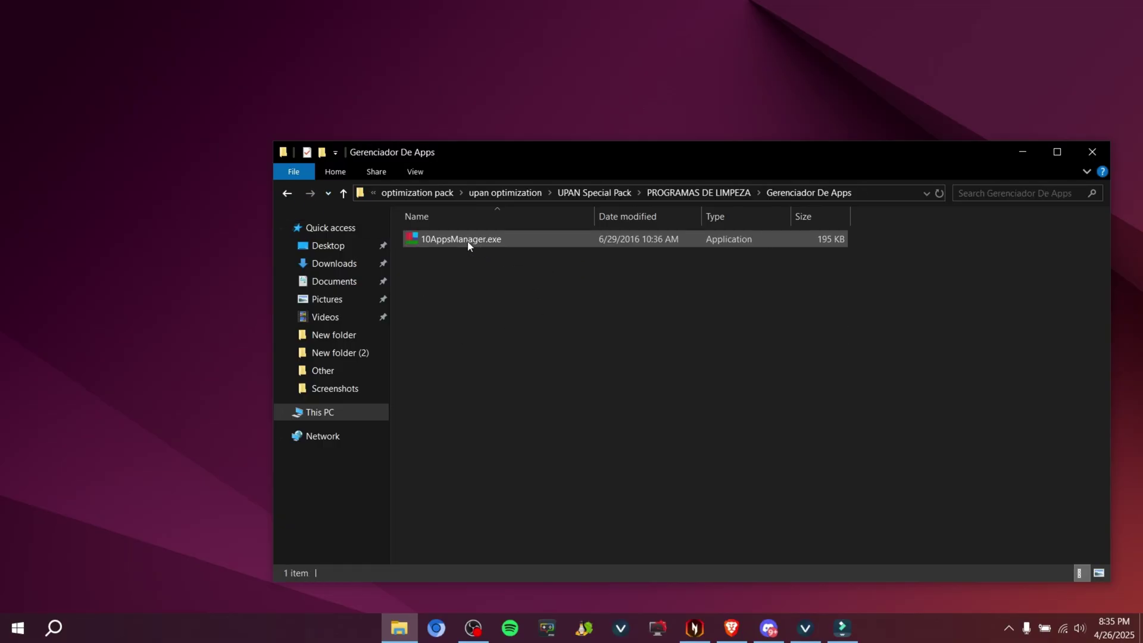
{"action": "double_click", "coordinate": [470, 244]}
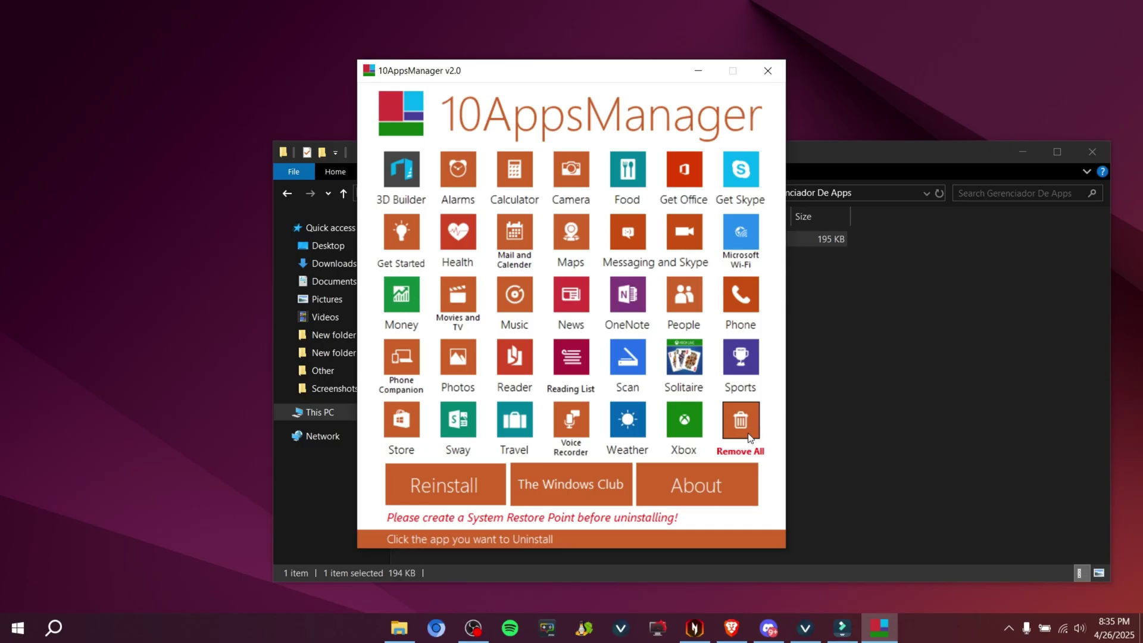
{"action": "left_click", "coordinate": [768, 71]}
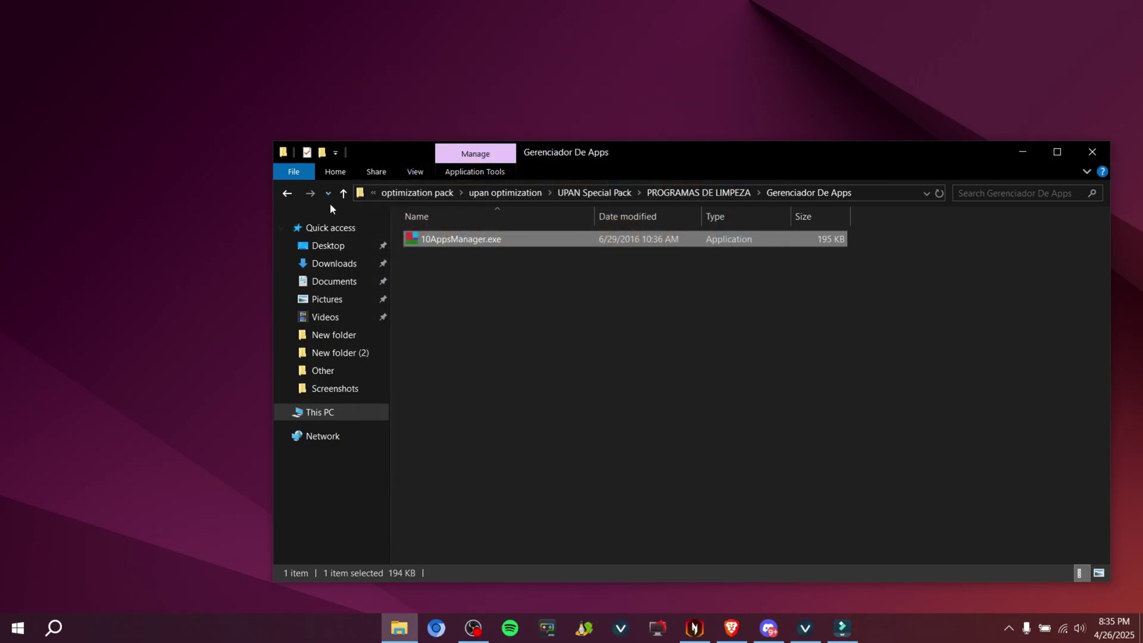
Step: Launch Cleano.exe from the Limpar Sistema folder in PROGRAMAS DE LIMPEZA
{"action": "left_click", "coordinate": [285, 197]}
{"action": "double_click", "coordinate": [440, 253]}
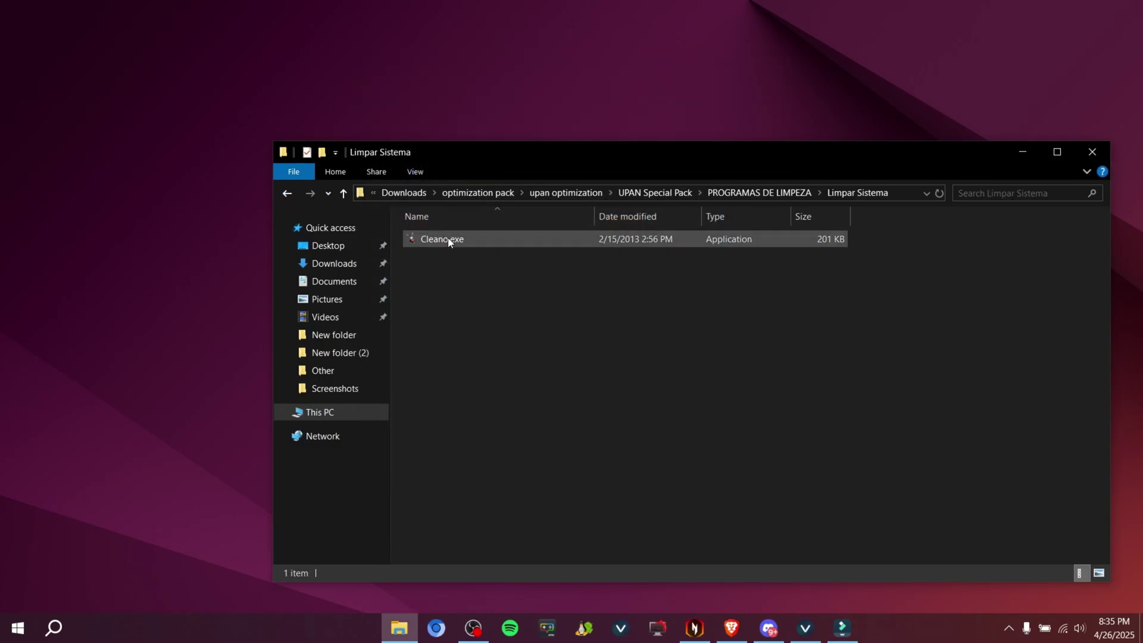
{"action": "left_click", "coordinate": [448, 241]}
{"action": "double_click", "coordinate": [449, 241]}
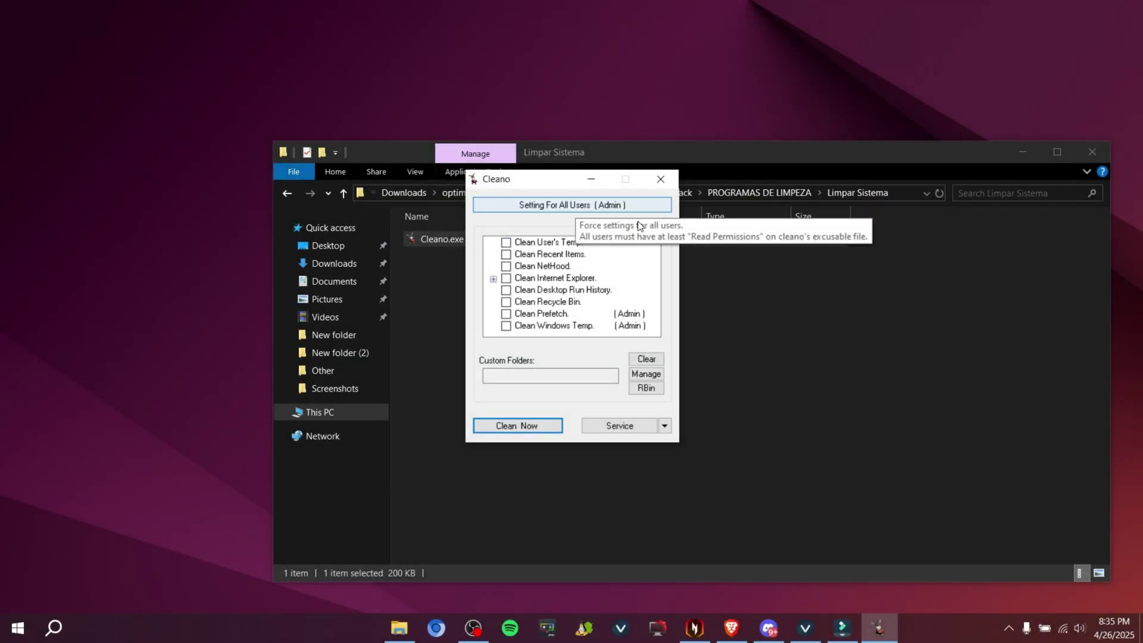
Step: Clean User's Temp, Recent Items, NetHood, Internet Explorer, Recycle Bin, Prefetch and Windows Temp with Cleano, and close it
{"action": "left_click", "coordinate": [512, 258]}
{"action": "left_click", "coordinate": [506, 243]}
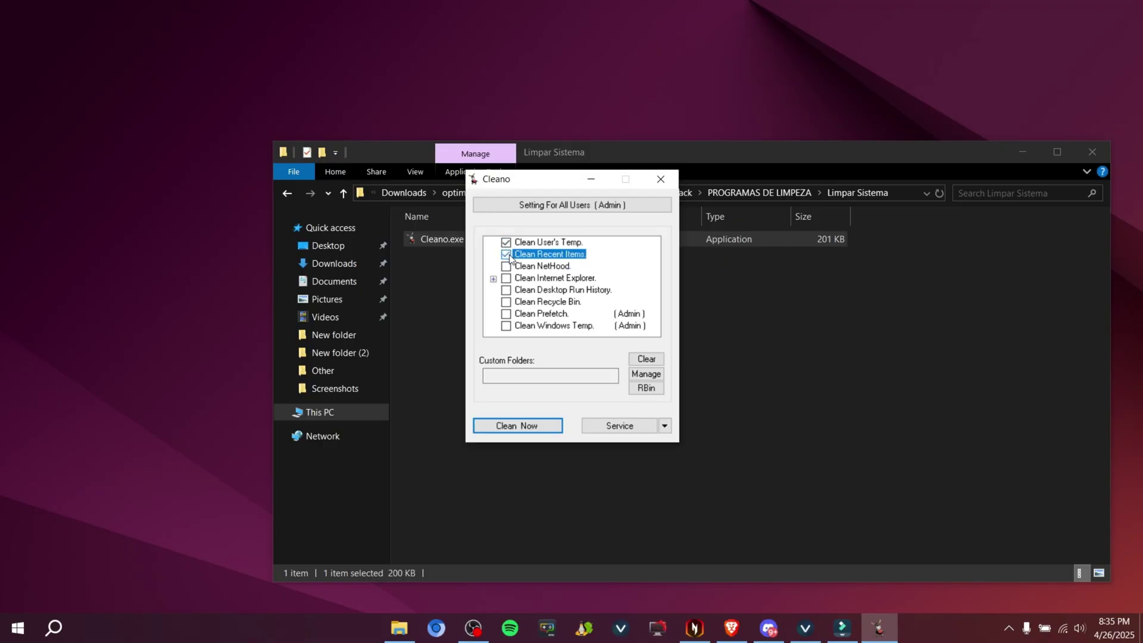
{"action": "left_click", "coordinate": [506, 255]}
{"action": "left_click", "coordinate": [506, 278]}
{"action": "left_click", "coordinate": [506, 302]}
{"action": "left_click", "coordinate": [506, 313]}
{"action": "left_click", "coordinate": [506, 326]}
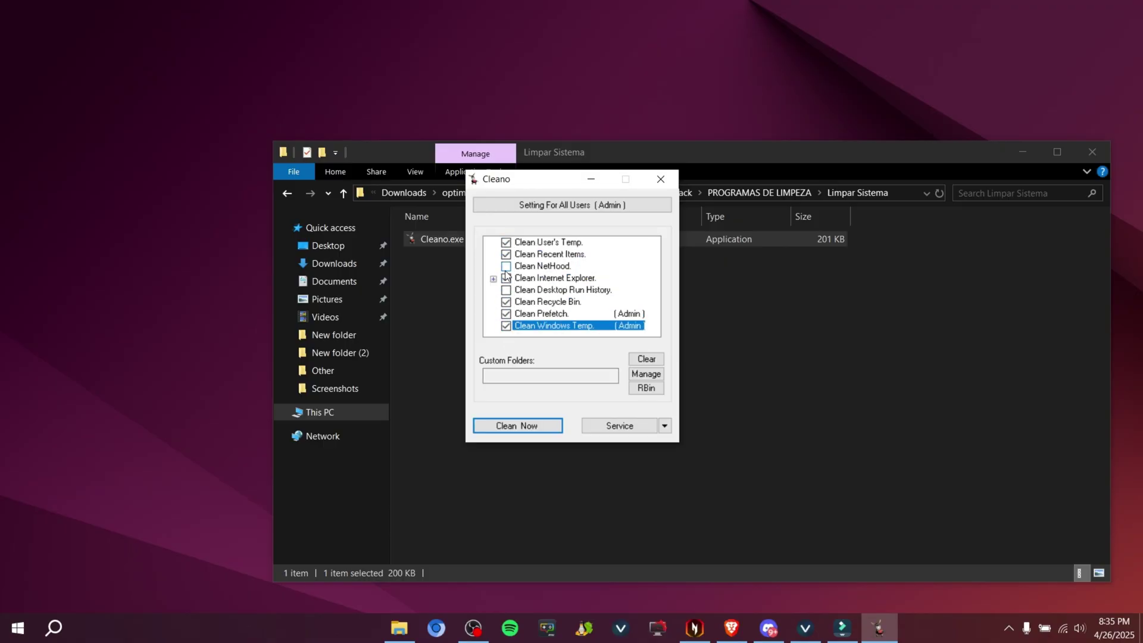
{"action": "left_click", "coordinate": [506, 266]}
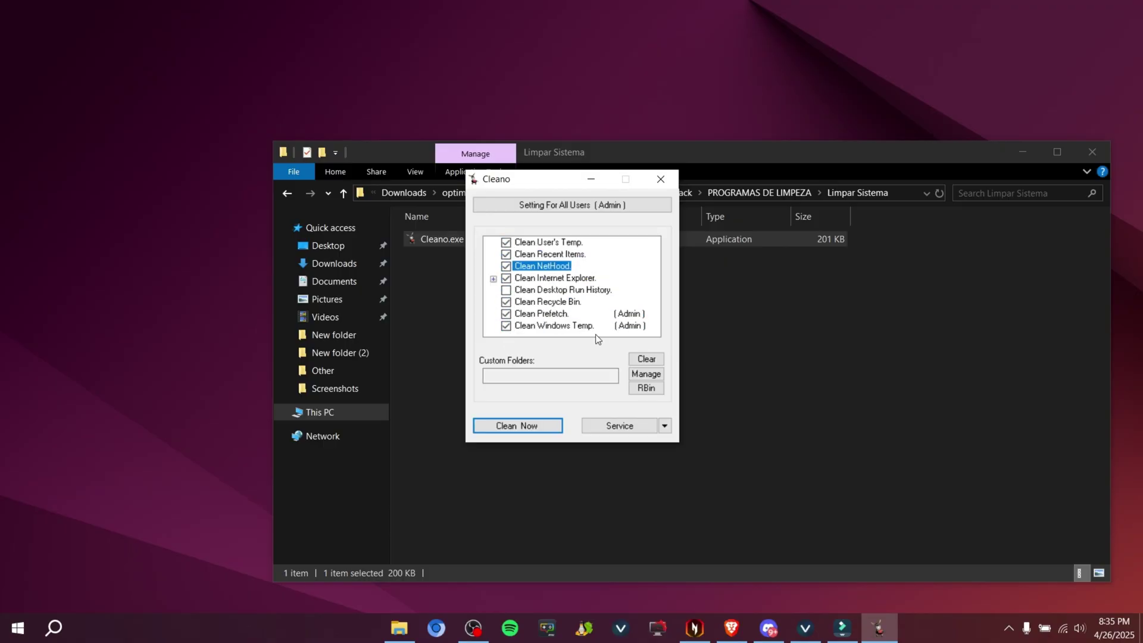
{"action": "left_click", "coordinate": [531, 423]}
{"action": "left_click", "coordinate": [661, 179]}
Step: Launch Limpeza Windows.exe from the Limpeza Windows folder and run its LIMPAR cleanup
{"action": "left_click", "coordinate": [285, 194]}
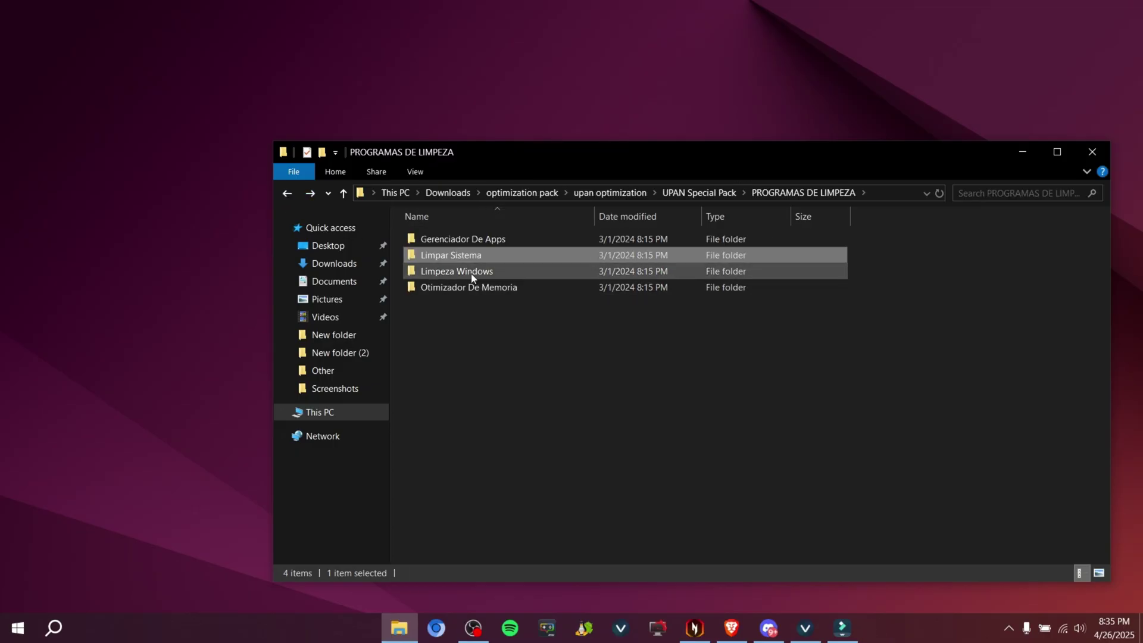
{"action": "double_click", "coordinate": [471, 274]}
{"action": "left_click", "coordinate": [443, 241]}
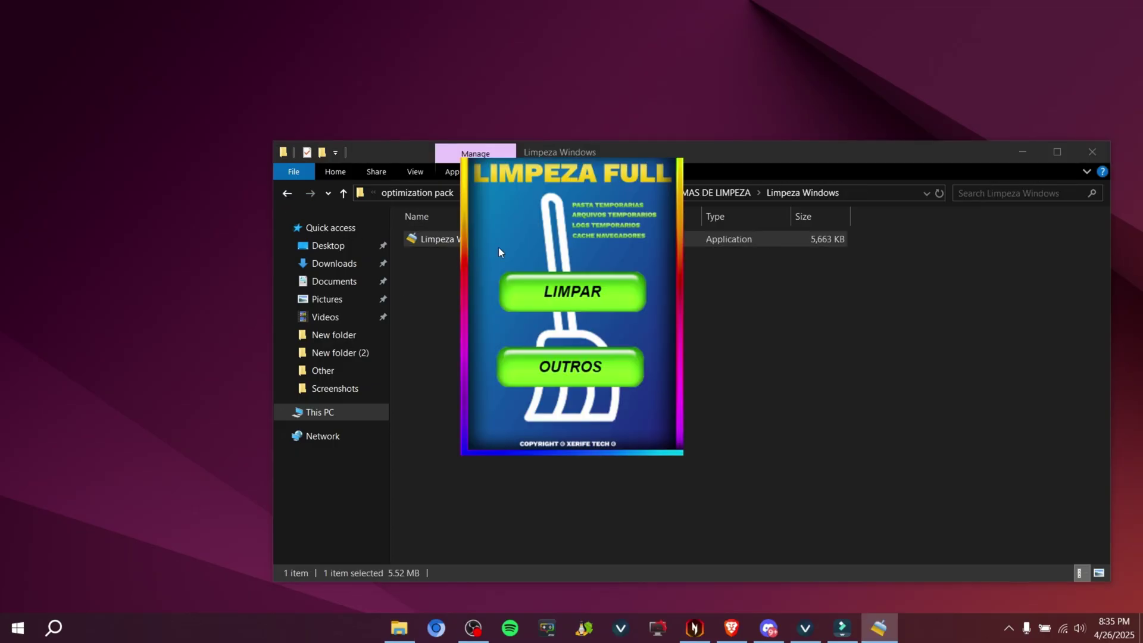
{"action": "left_click", "coordinate": [604, 294]}
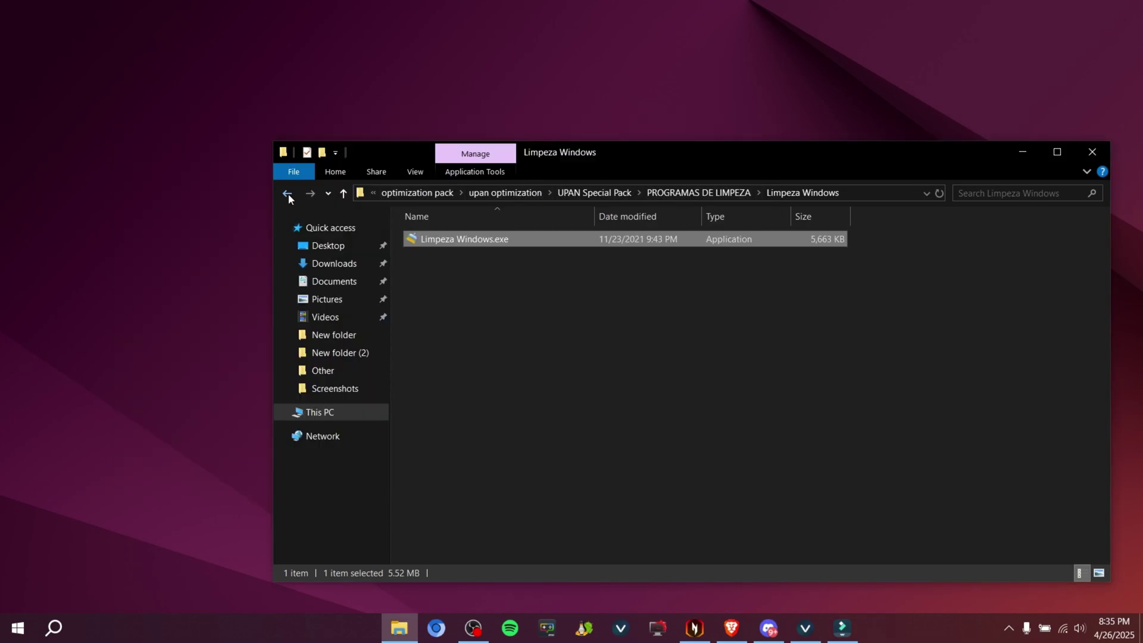
Step: Look through the Otimizador De Memoria and VPN folders, and return to the upan optimization folder
{"action": "left_click", "coordinate": [288, 194]}
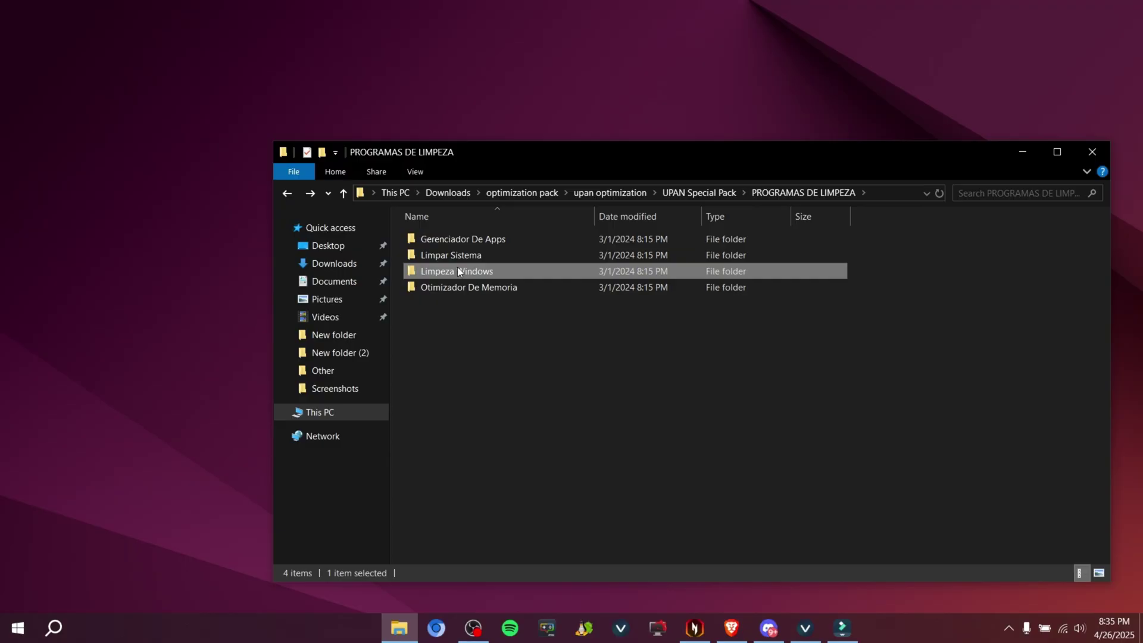
{"action": "double_click", "coordinate": [456, 271]}
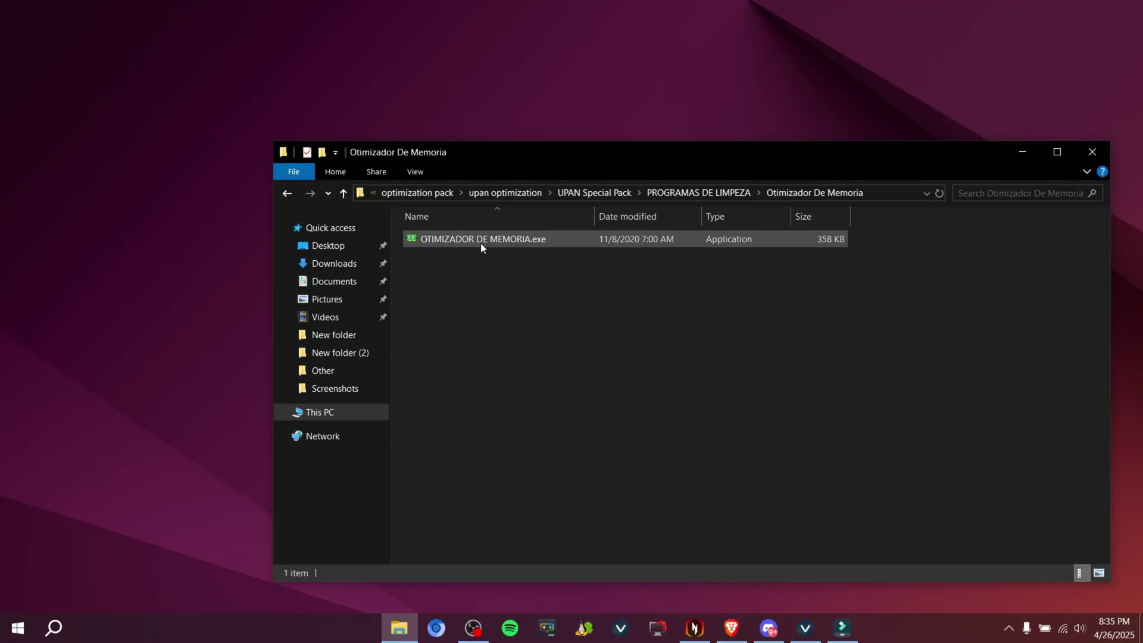
{"action": "left_click", "coordinate": [283, 193]}
{"action": "left_click", "coordinate": [282, 194]}
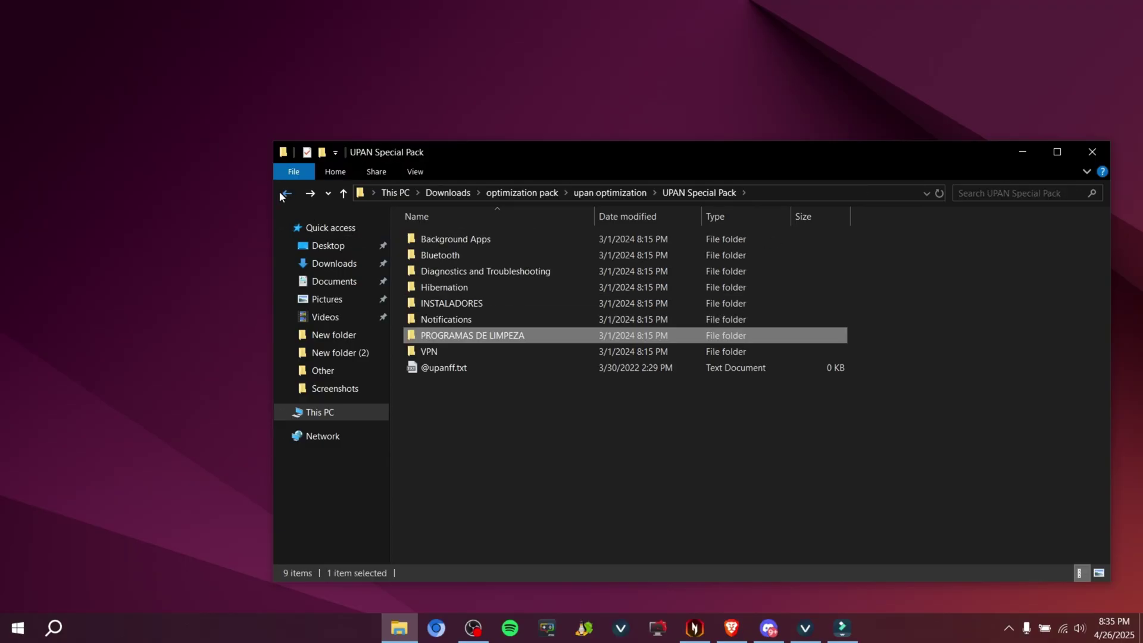
{"action": "double_click", "coordinate": [463, 352]}
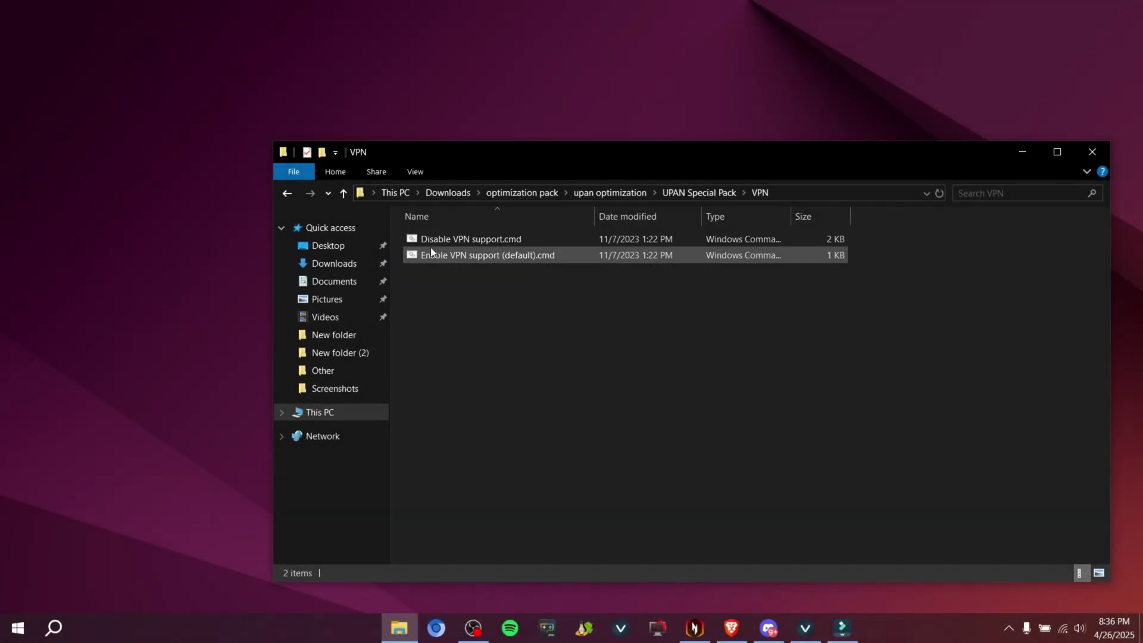
{"action": "left_click", "coordinate": [284, 191]}
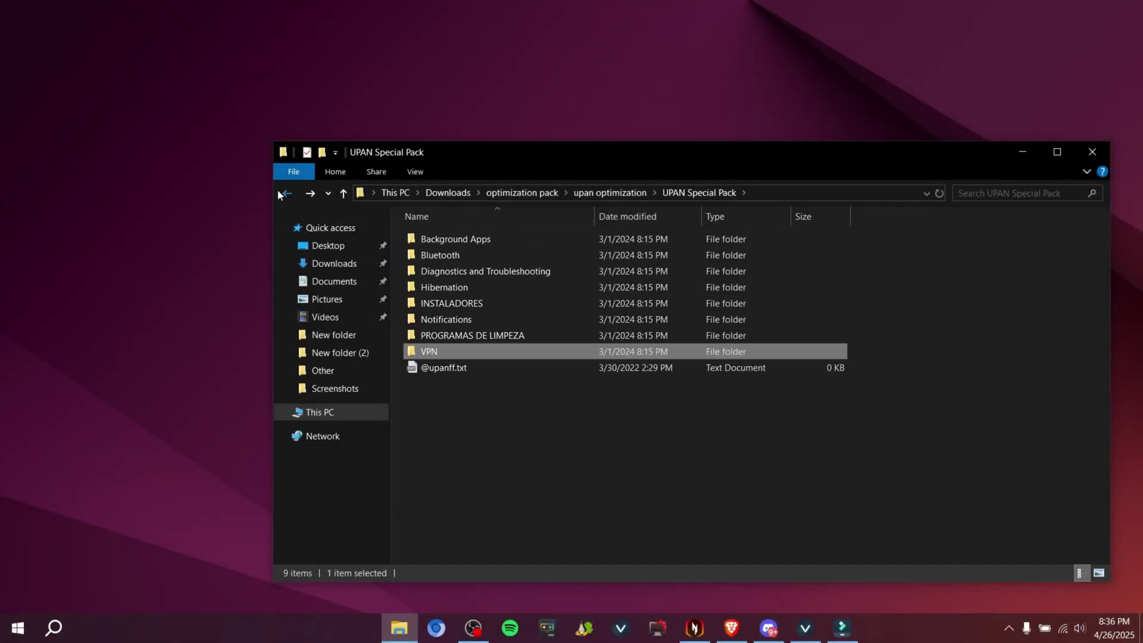
{"action": "left_click", "coordinate": [285, 191]}
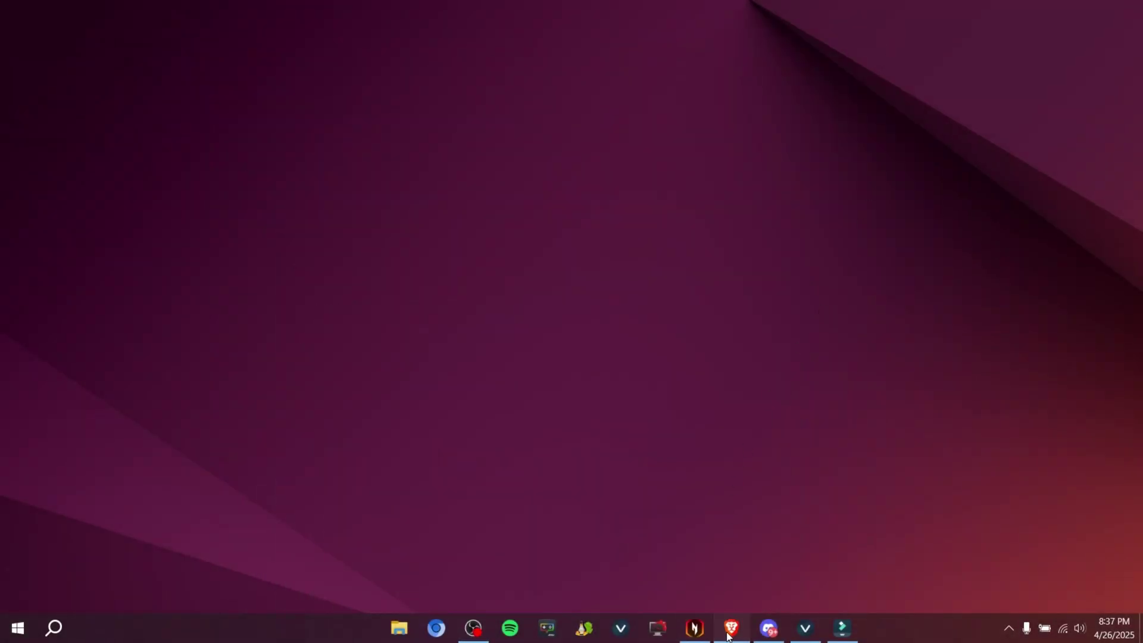
Step: Switch to the Brave browser and open the Discord invite from the UPAN YouTube channel's links
{"action": "left_click", "coordinate": [727, 635]}
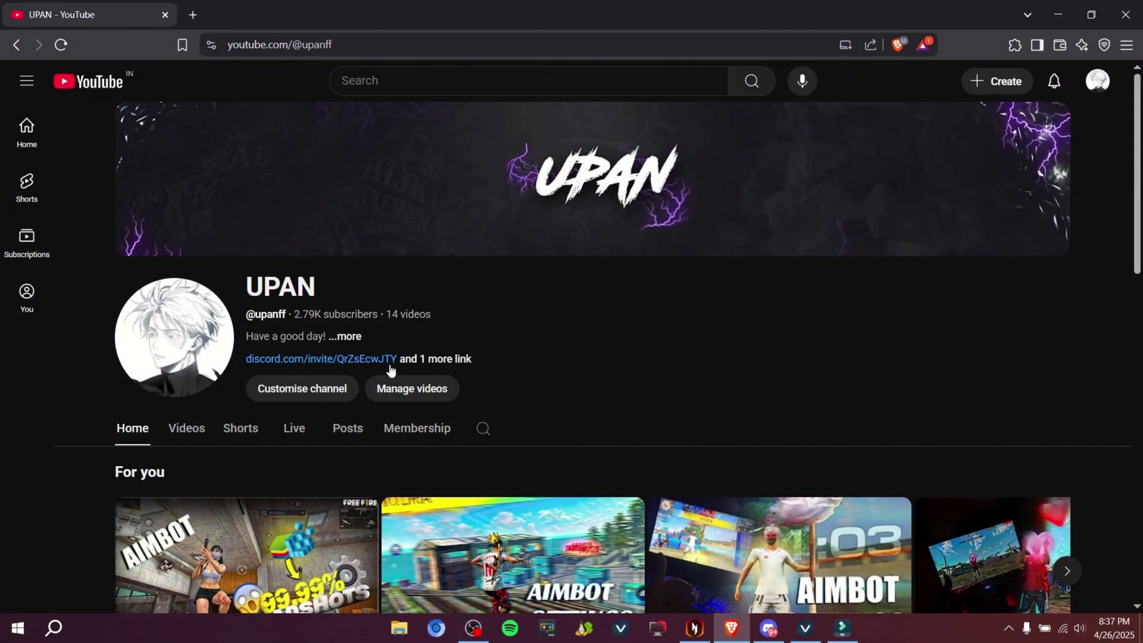
{"action": "left_click", "coordinate": [429, 360]}
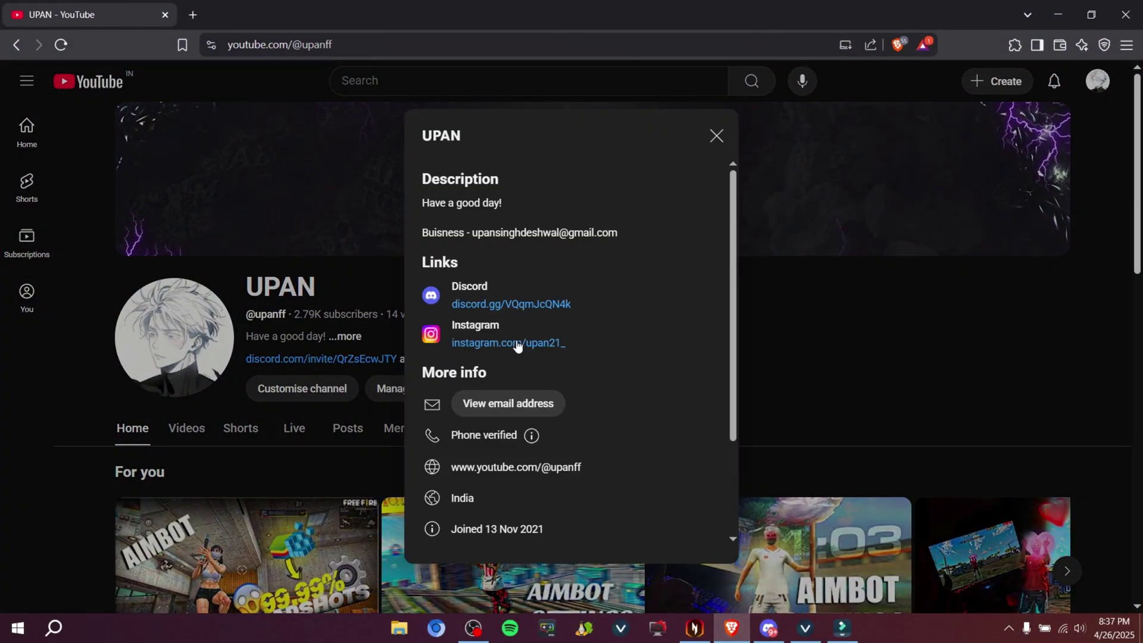
{"action": "left_click", "coordinate": [526, 306]}
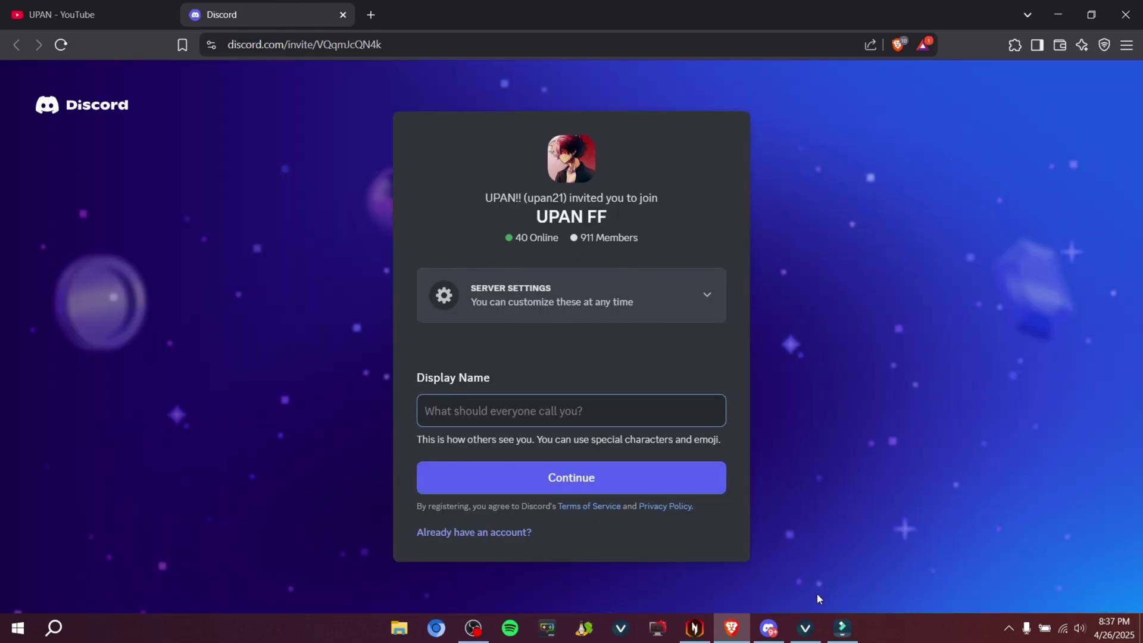
Step: Open the Optimization channel in the Links!! category of the UPAN FF server in the Discord app
{"action": "scroll", "coordinate": [301, 304], "scroll_direction": "down", "scroll_amount": 3}
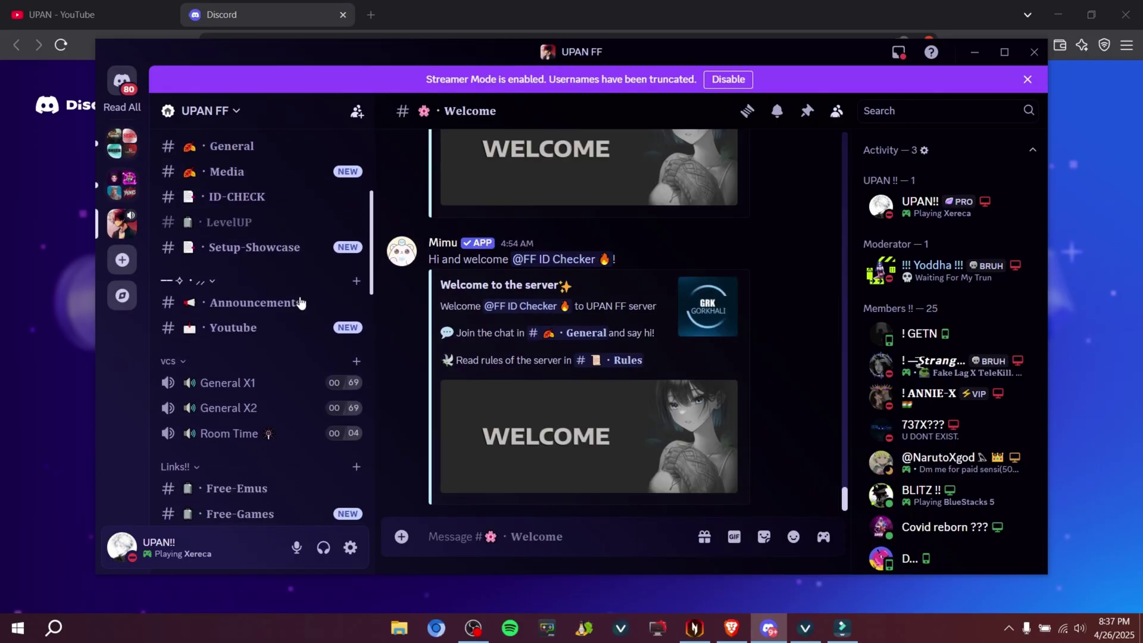
{"action": "scroll", "coordinate": [301, 303], "scroll_direction": "down", "scroll_amount": 4}
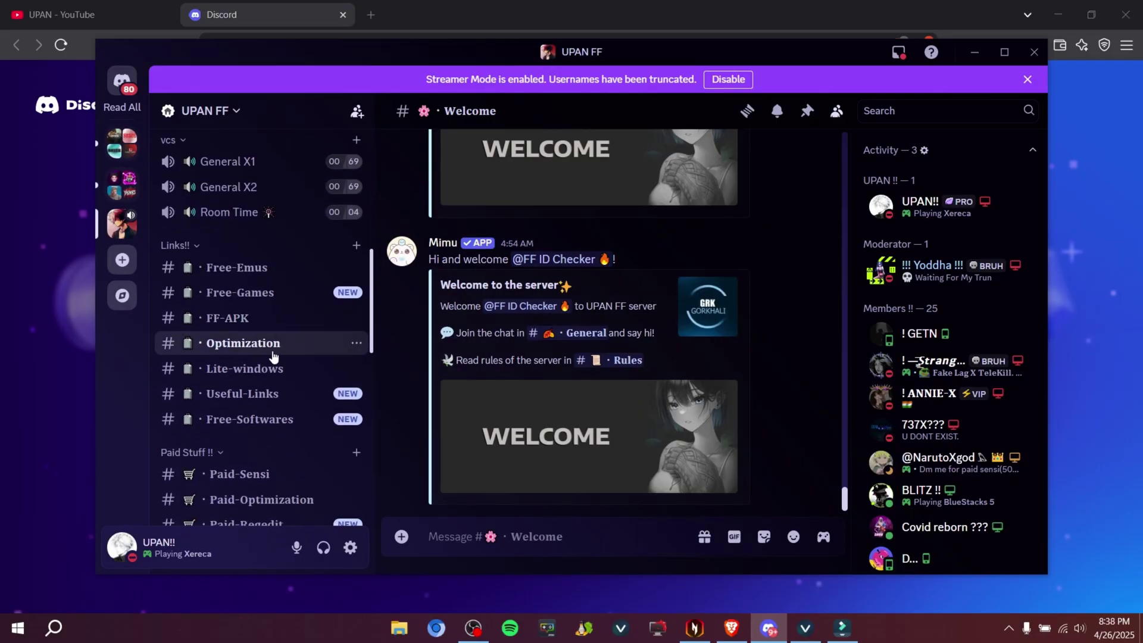
{"action": "left_click", "coordinate": [274, 351]}
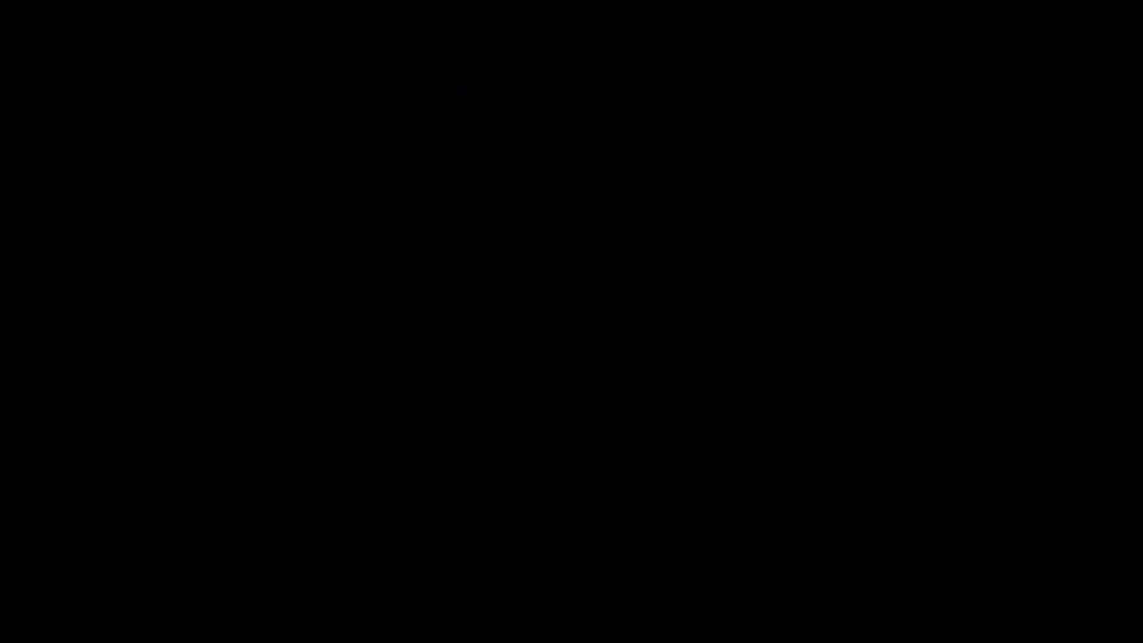